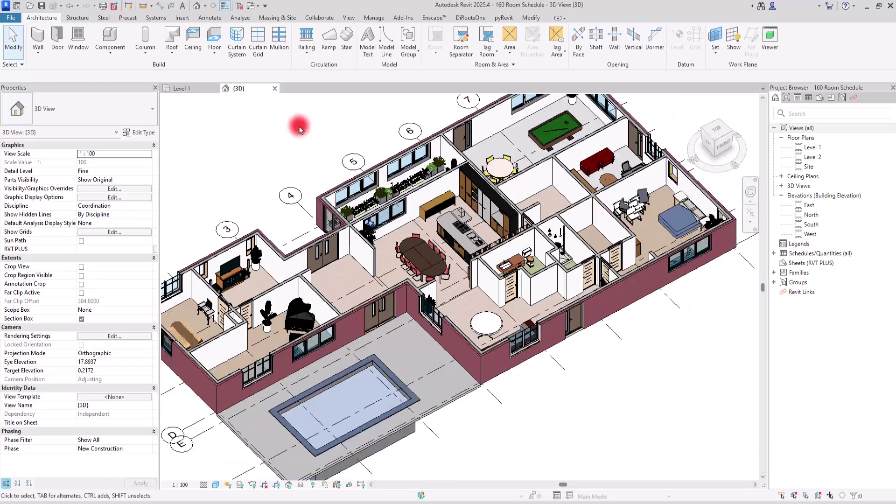
Step: Orbit and zoom the 3D house model to inspect it from several angles
middle_click_drag(299, 129, 363, 209)
middle_click_drag(420, 293, 890, 252, "shift")
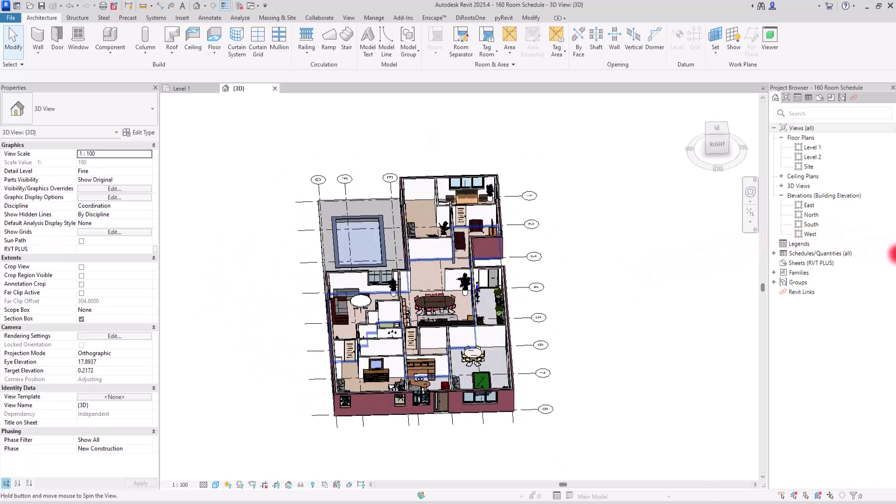
middle_click_drag(238, 325, 428, 358, "shift")
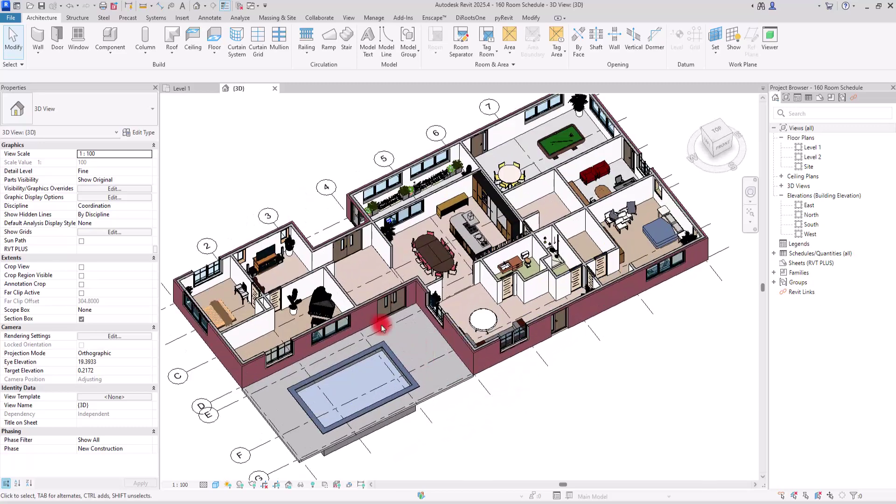
scroll(411, 117, "up", 3)
middle_click_drag(392, 133, 387, 122)
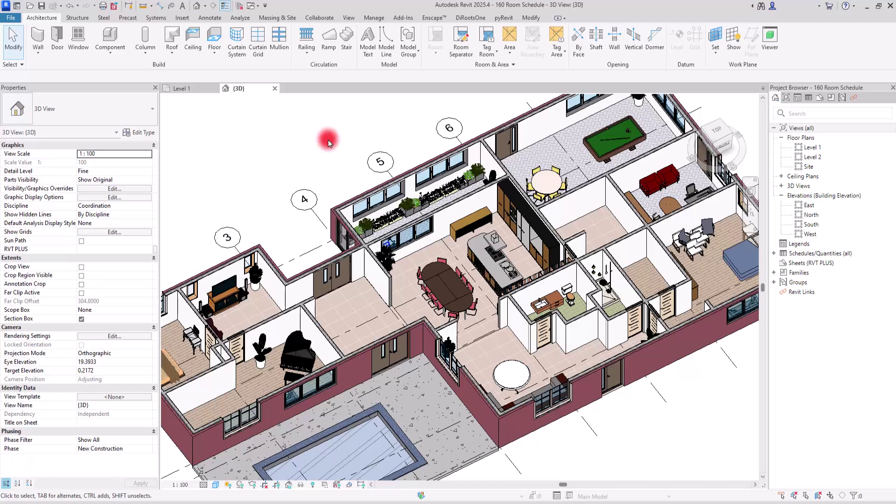
Step: On the Level 1 floor plan, check the TV Room's properties, then zoom out to the whole plan
left_click(179, 89)
scroll(372, 304, "up", 5)
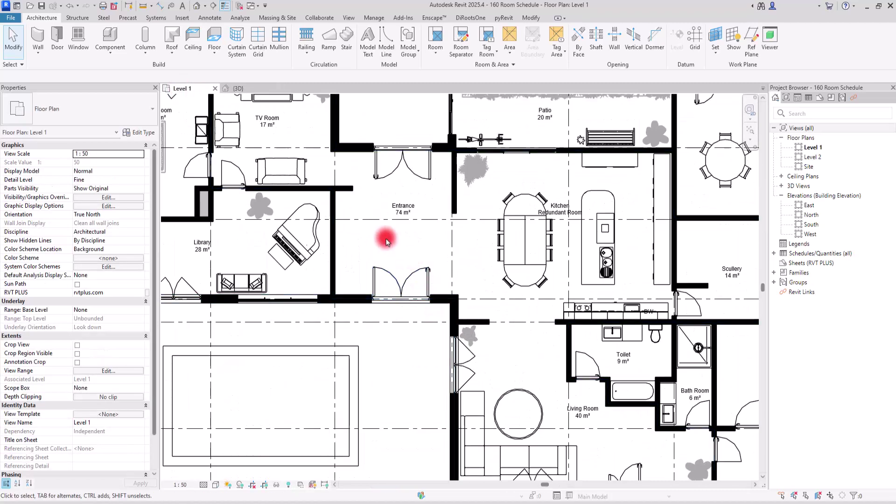
scroll(354, 131, "up", 3)
middle_click_drag(360, 120, 535, 192)
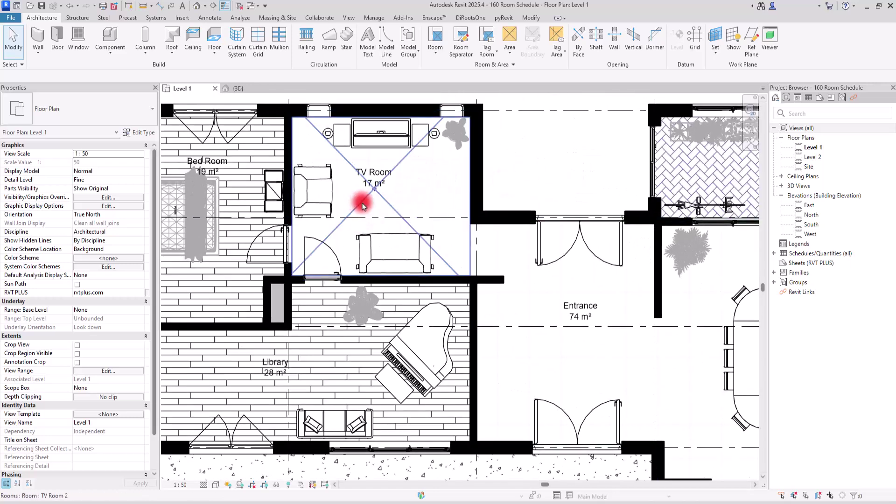
left_click(363, 206)
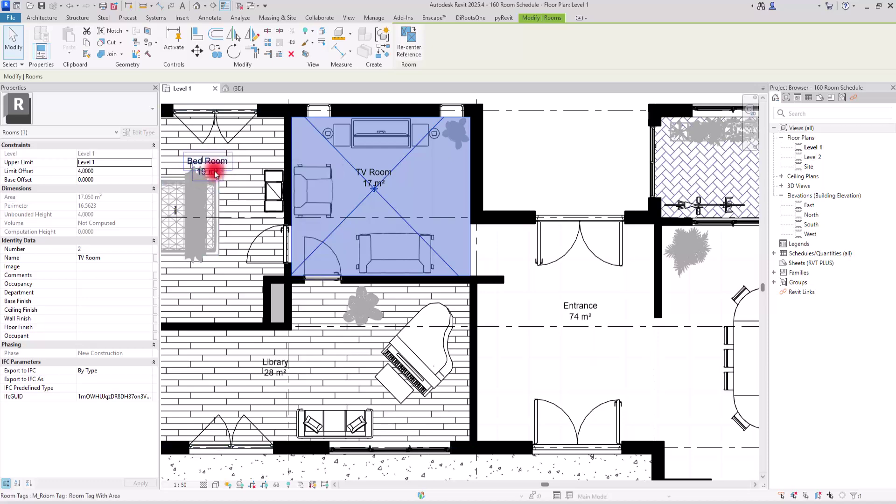
scroll(519, 148, "down", 4)
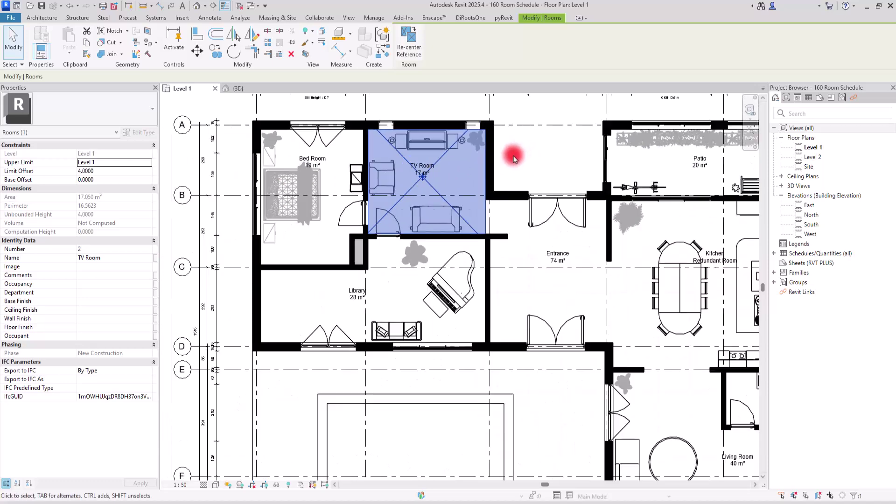
middle_click_drag(555, 159, 399, 181)
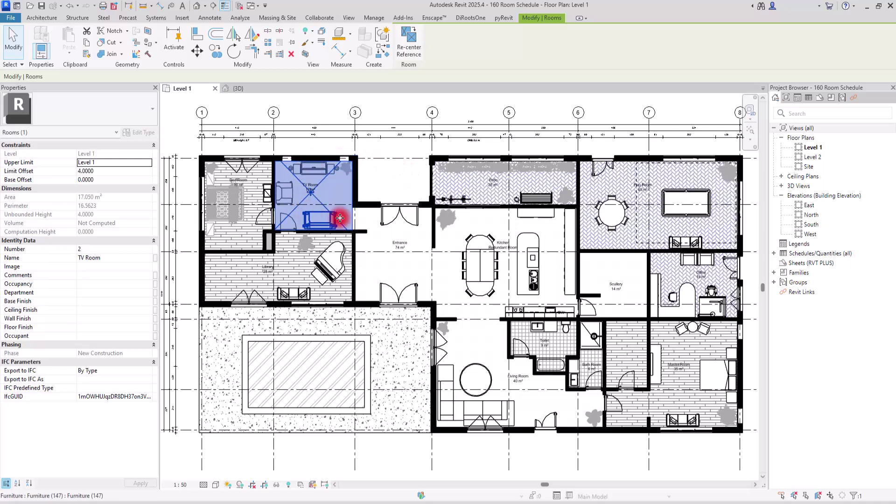
left_click(38, 19)
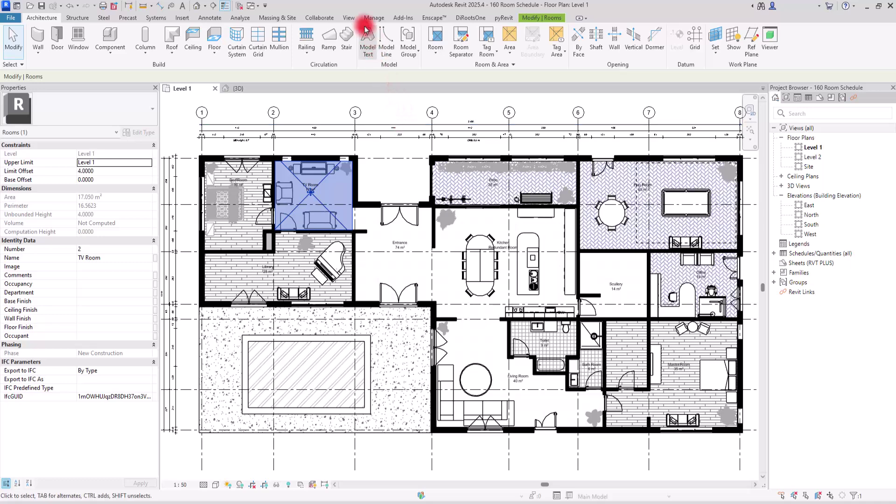
Step: Start a new Schedule/Quantities view with Rooms as the category
left_click(349, 17)
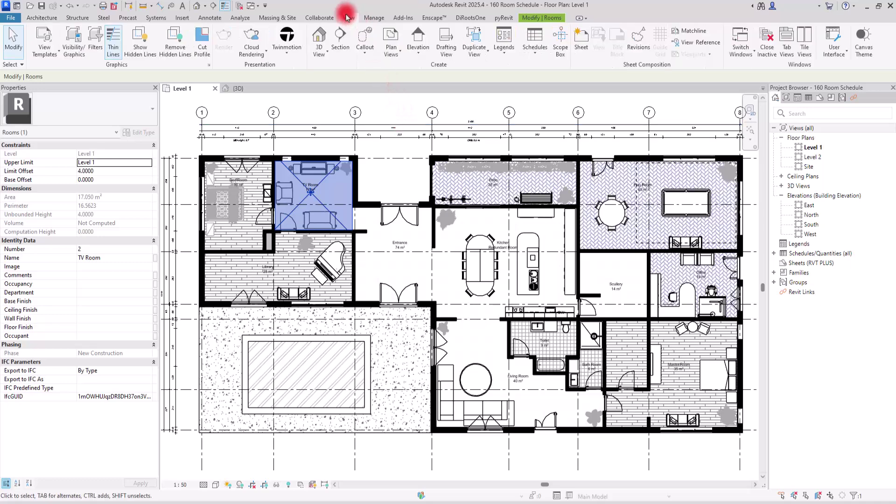
left_click(535, 51)
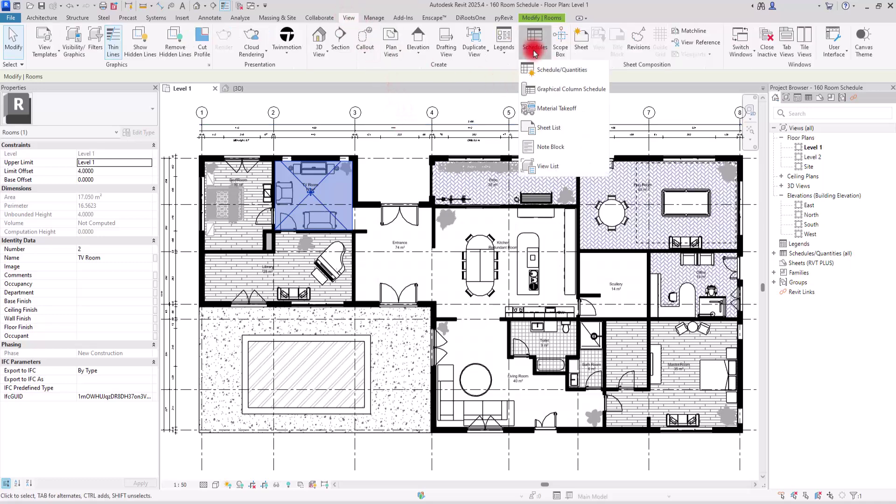
left_click(572, 71)
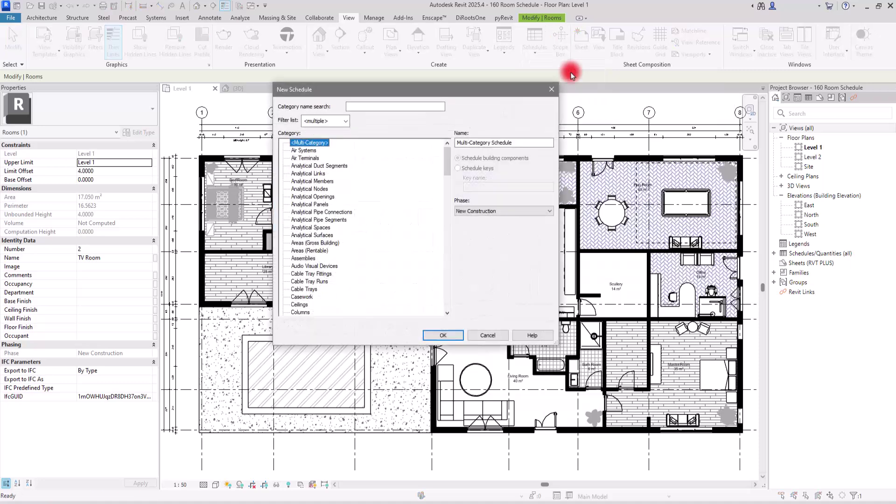
left_click_drag(355, 89, 377, 123)
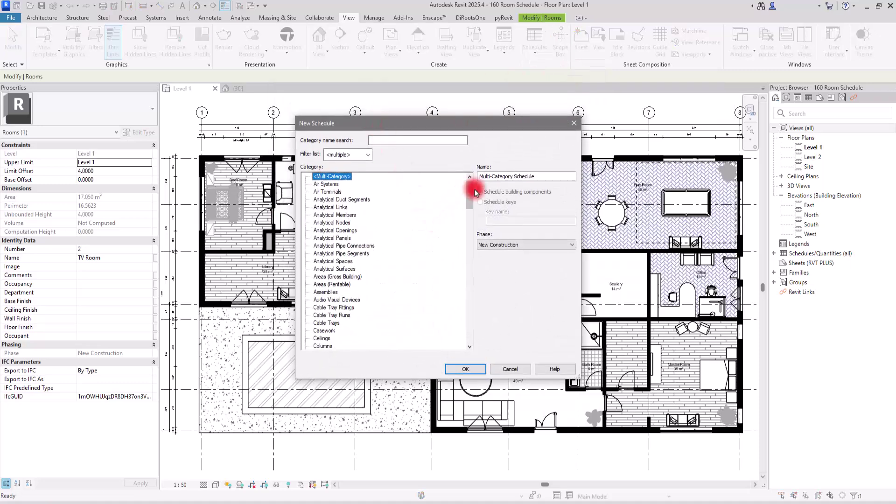
left_click_drag(470, 194, 477, 300)
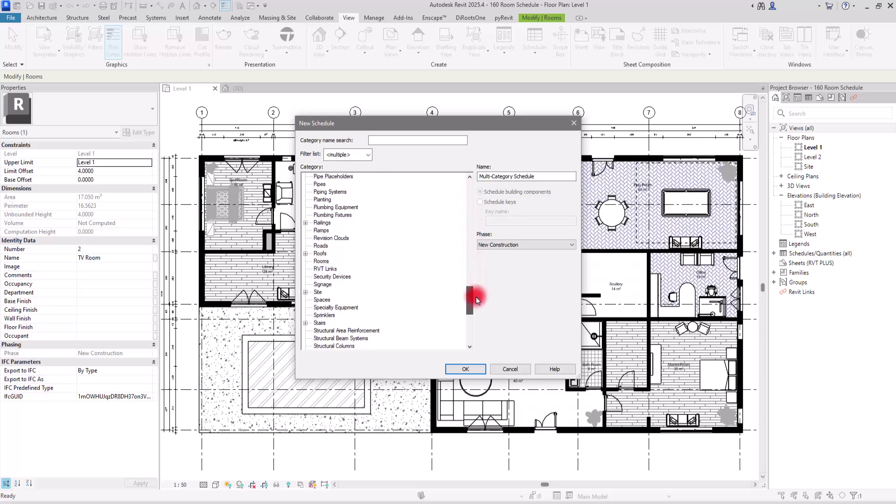
left_click(321, 261)
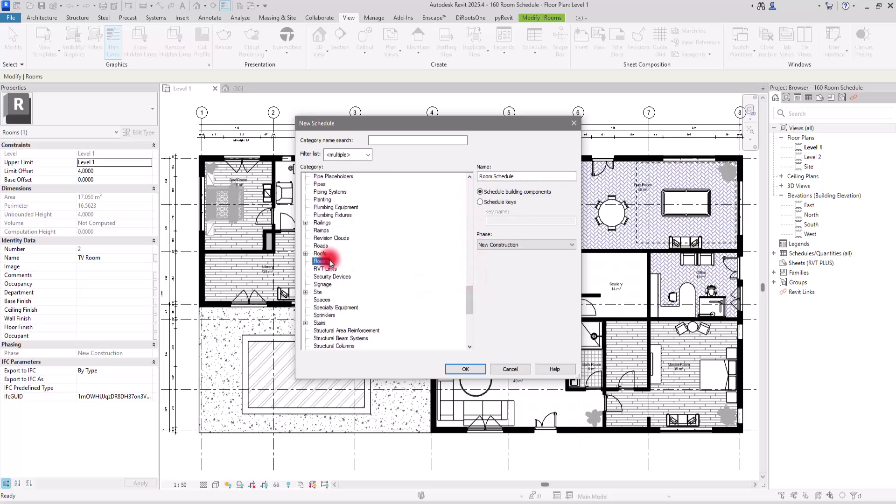
left_click(457, 366)
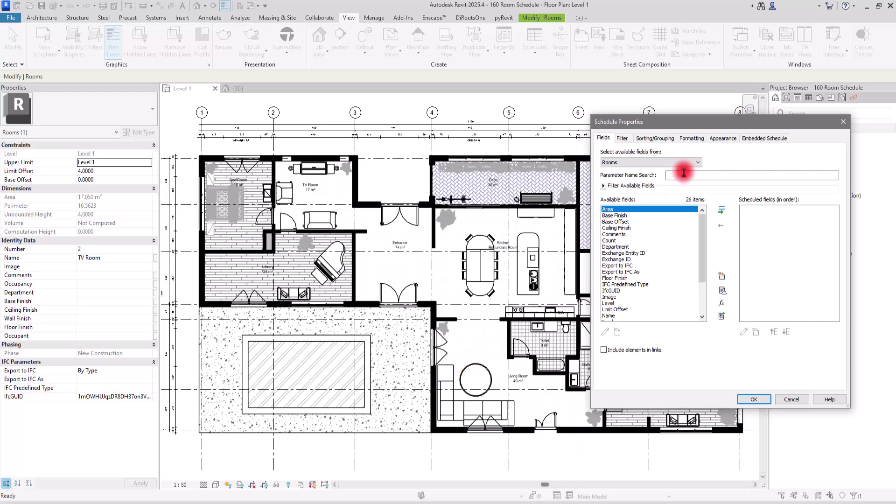
Step: Enlarge the Schedule Properties dialog and add the Area, Base Finish, Ceiling Finish and Count fields
left_click_drag(689, 122, 432, 145)
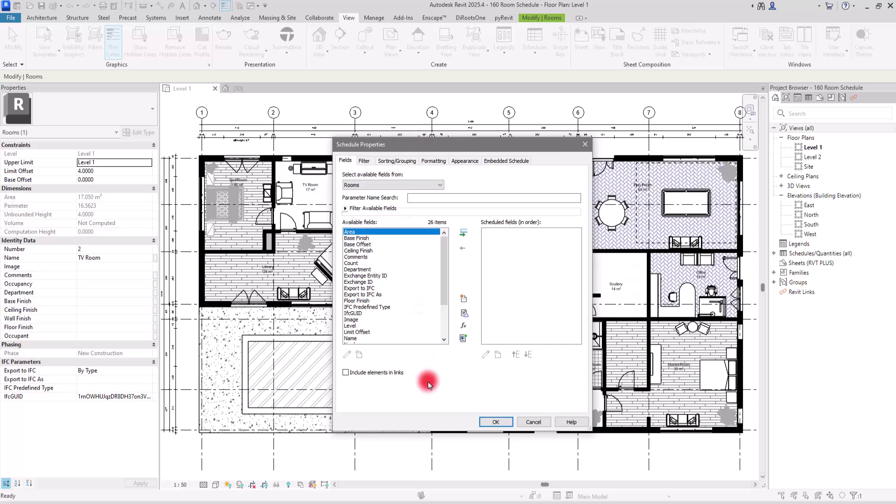
left_click_drag(589, 432, 589, 469)
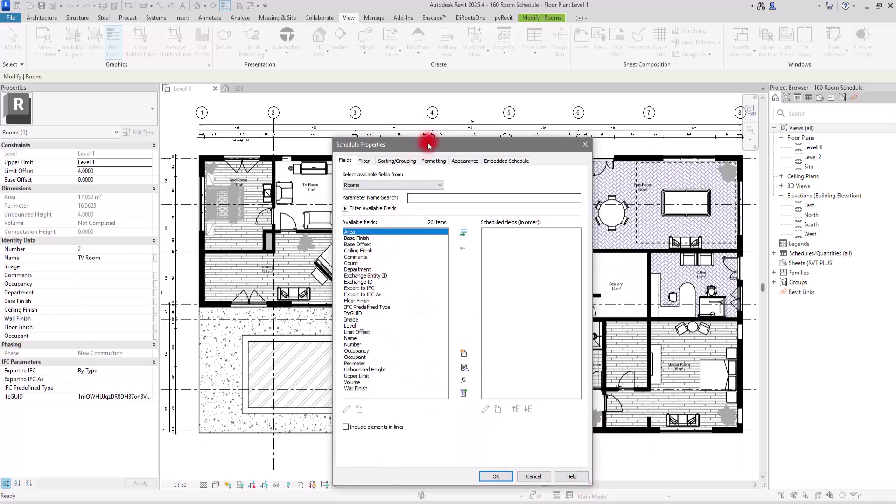
left_click_drag(429, 142, 397, 102)
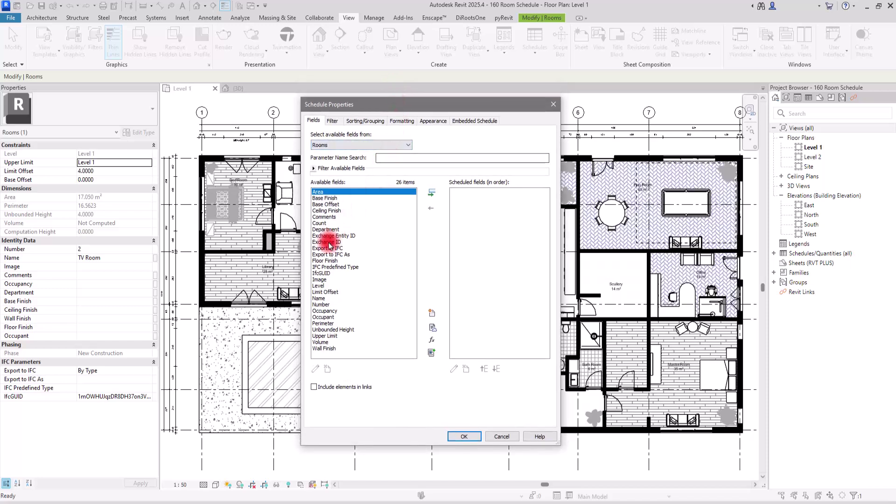
double_click(337, 192)
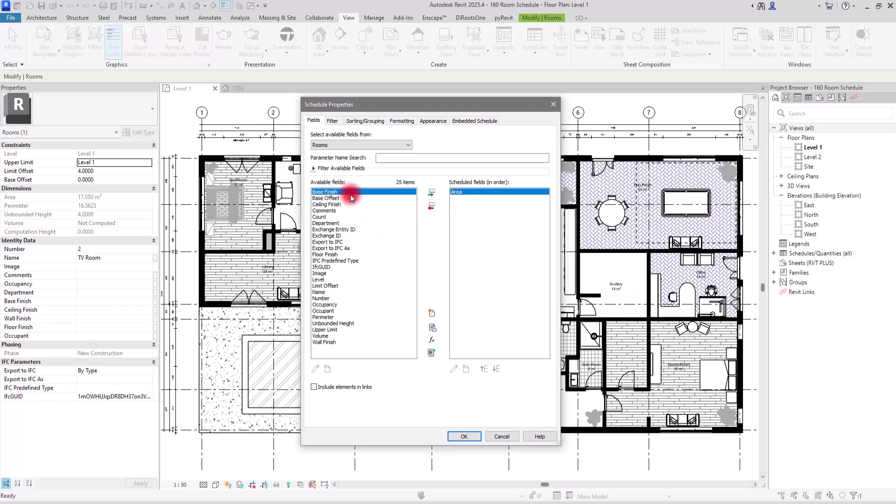
double_click(346, 192)
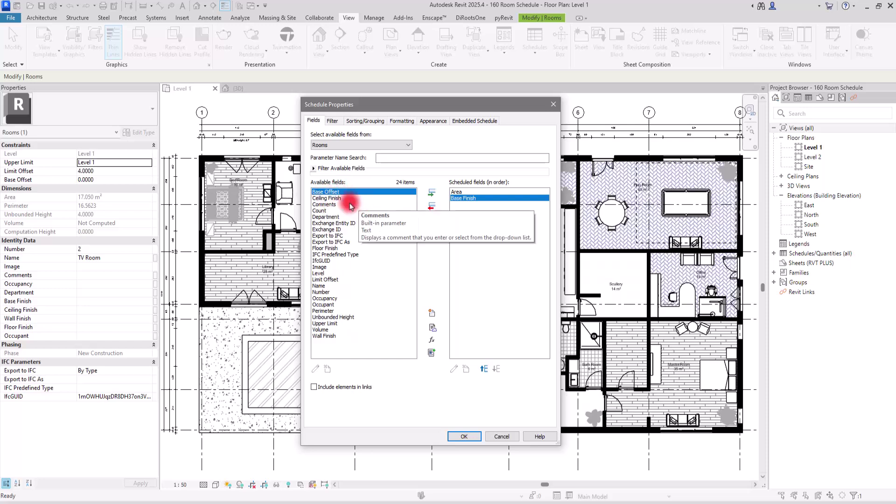
left_click(344, 199)
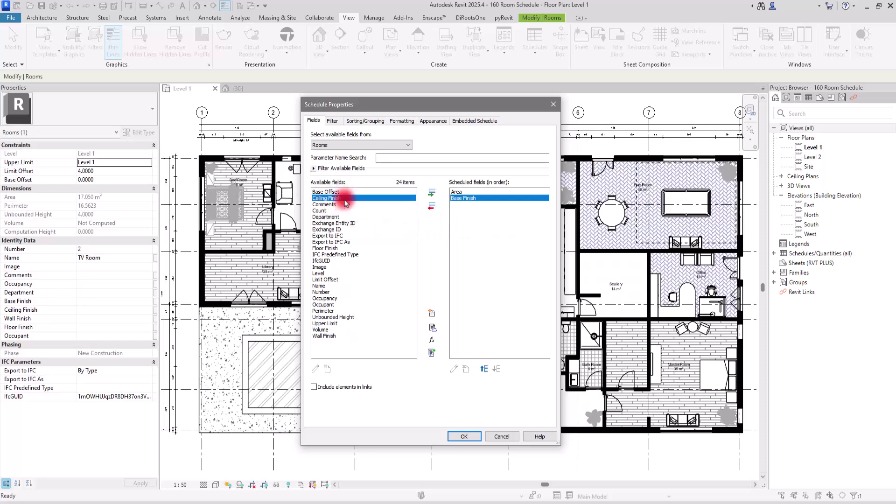
double_click(345, 199)
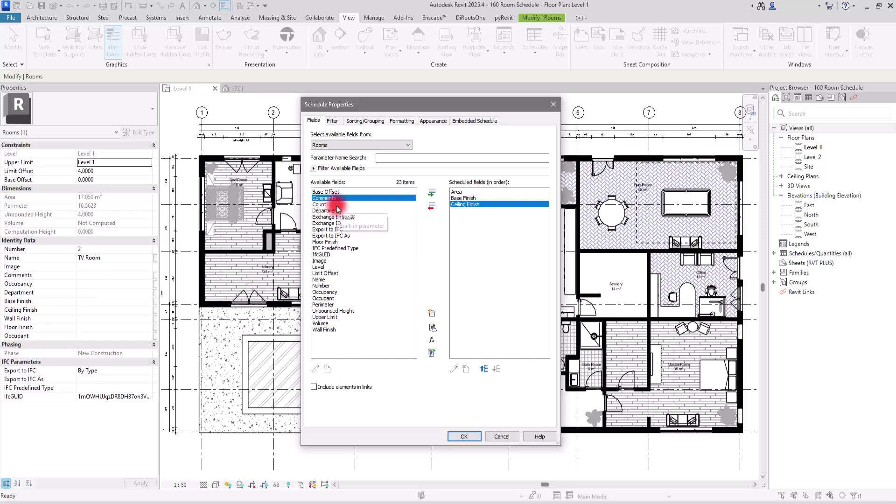
left_click(339, 205)
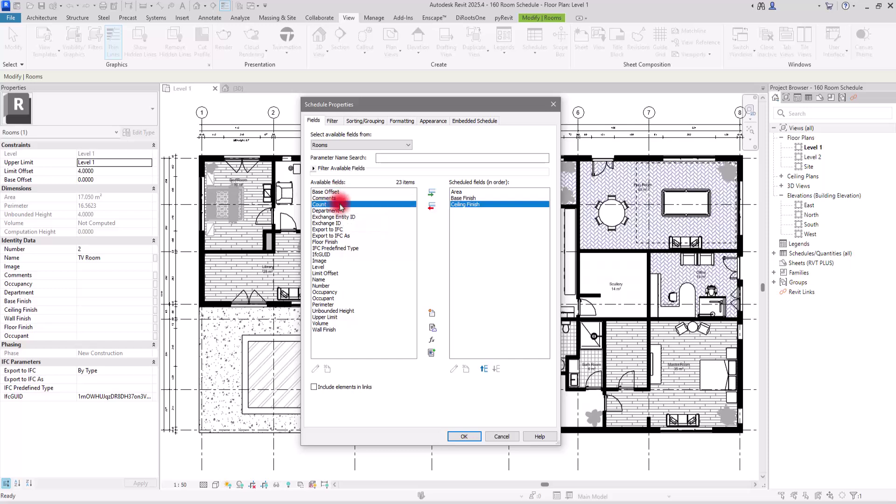
double_click(339, 205)
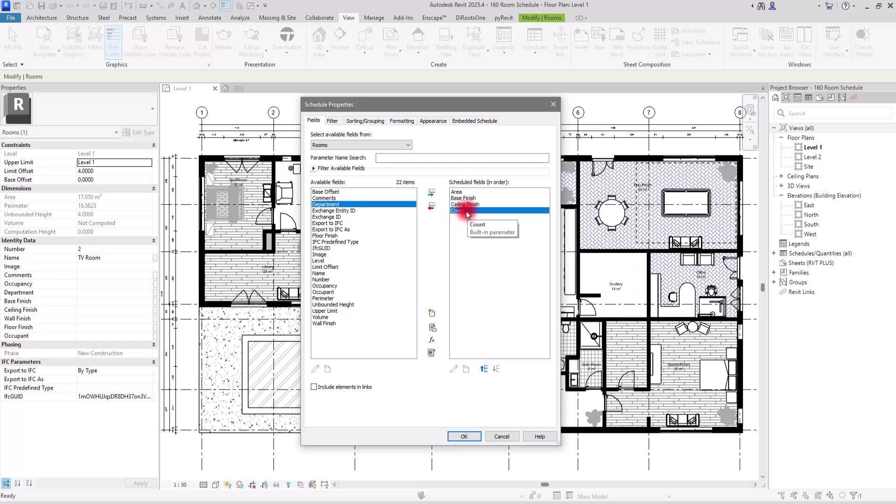
Step: Add the Image, Name, Volume and Wall Finish fields to the scheduled fields
left_click(320, 255)
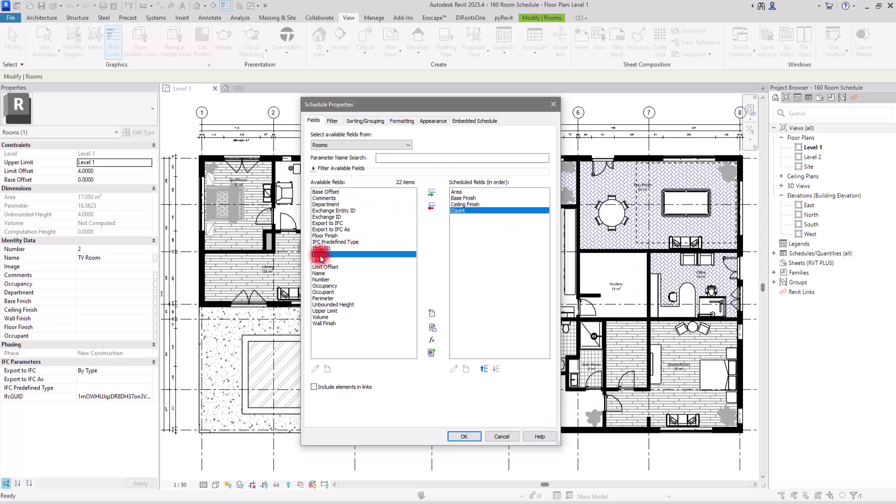
double_click(320, 256)
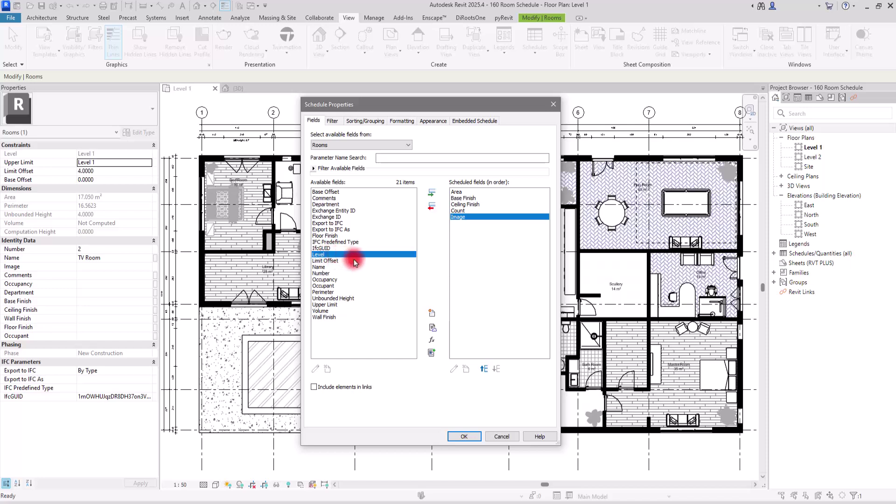
double_click(336, 268)
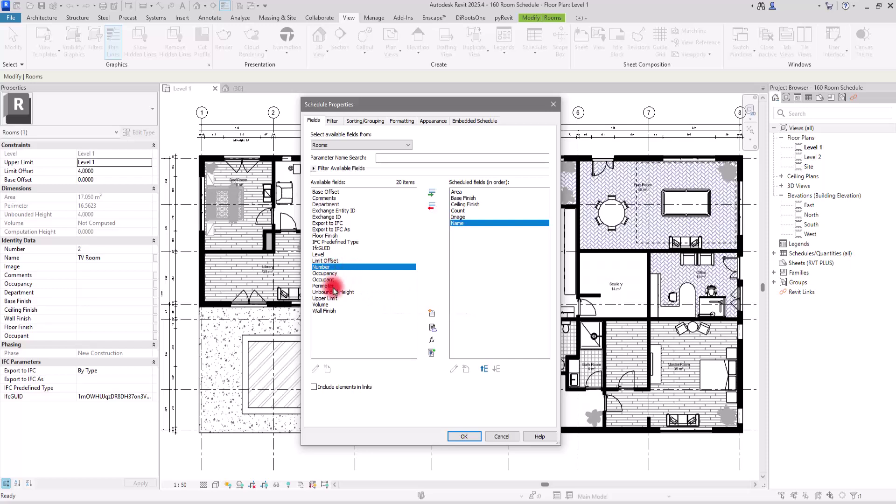
double_click(322, 304)
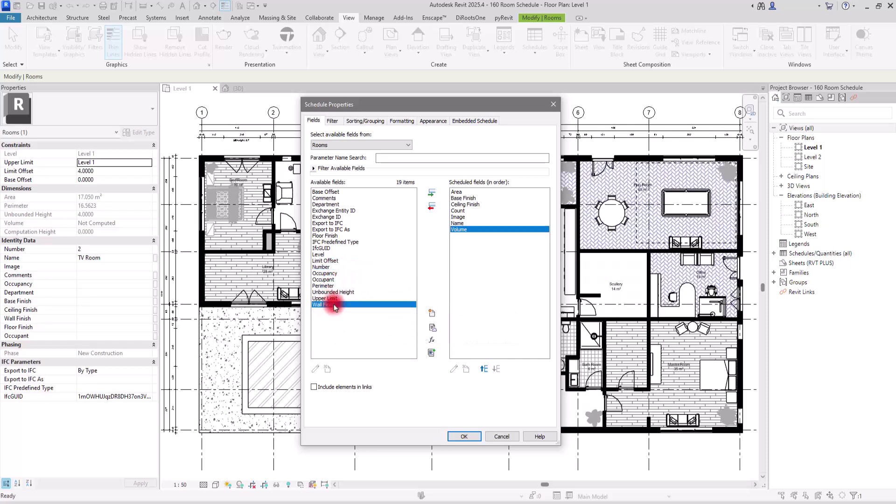
double_click(345, 306)
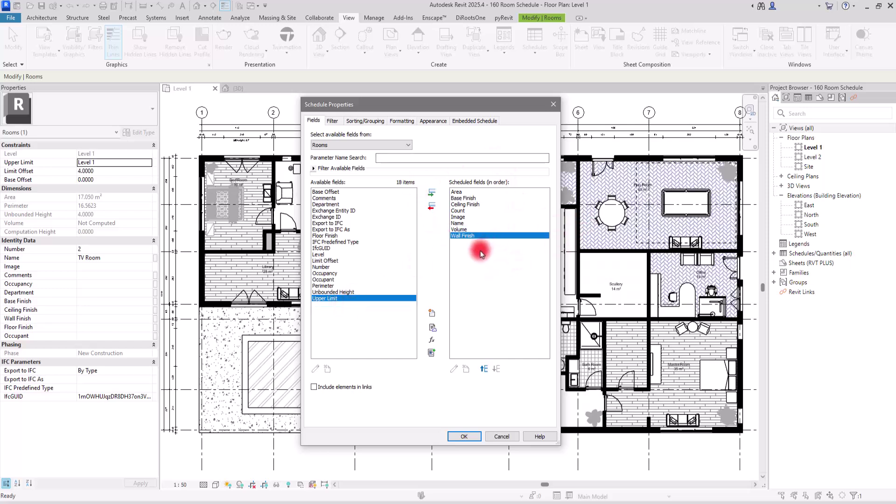
Step: Move Name to the top of the field list and place Volume directly after Area
left_click(467, 224)
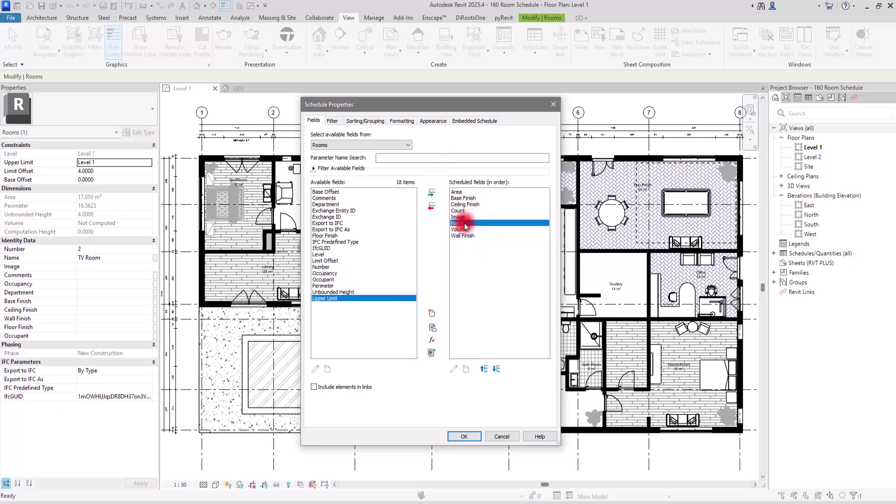
left_click(484, 369)
left_click(484, 369)
left_click(484, 369)
left_click(484, 368)
left_click(485, 368)
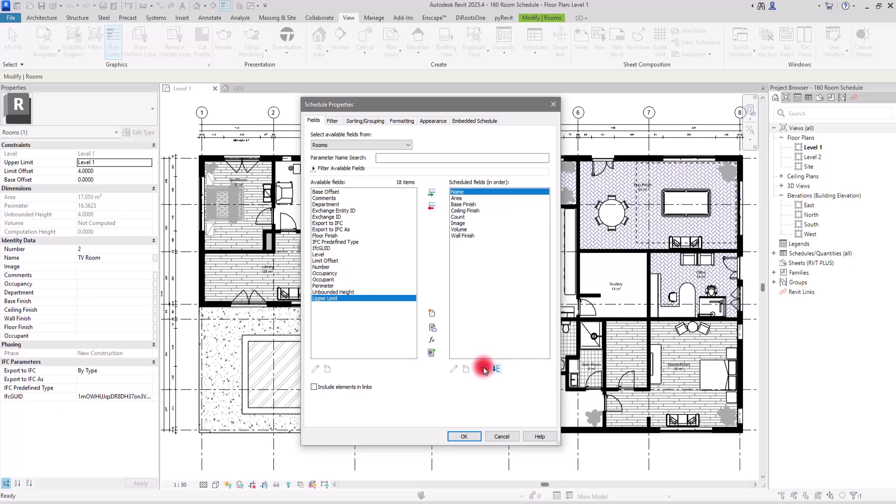
left_click(469, 198)
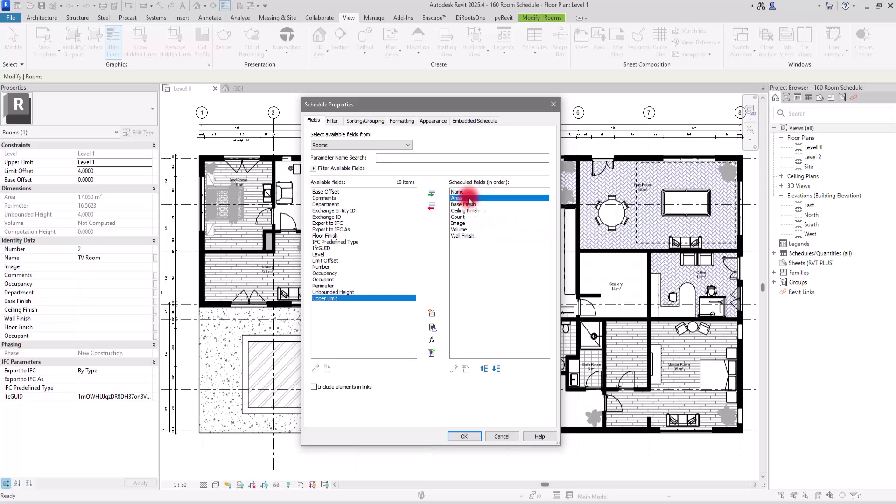
left_click(462, 230)
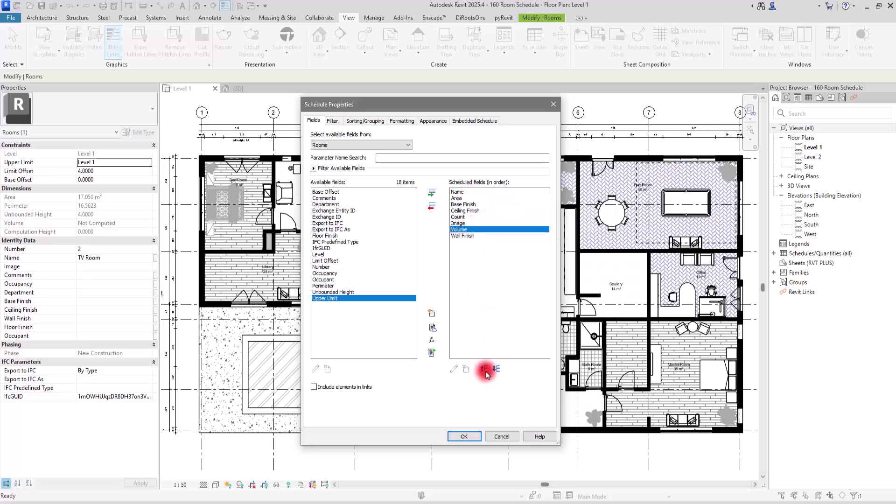
left_click(484, 368)
left_click(484, 368)
left_click(484, 369)
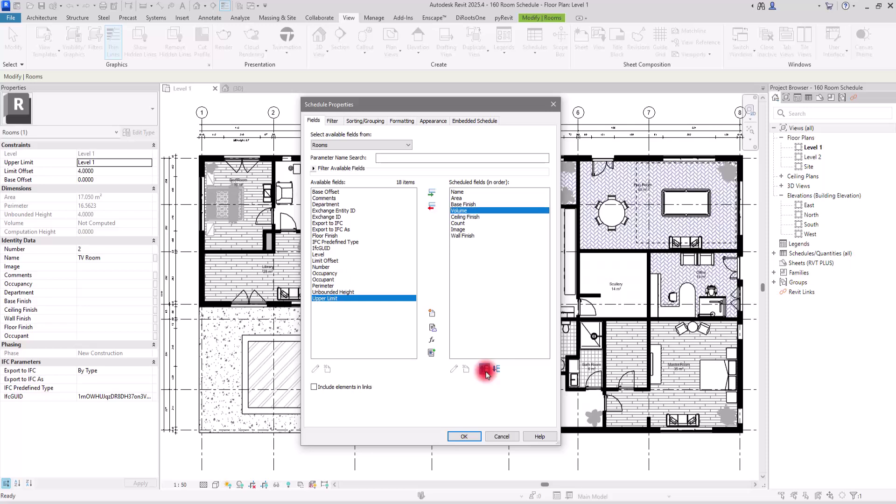
left_click(485, 369)
Step: Place Count right after Name and Wall Finish above Ceiling Finish, leaving Image last
left_click(460, 224)
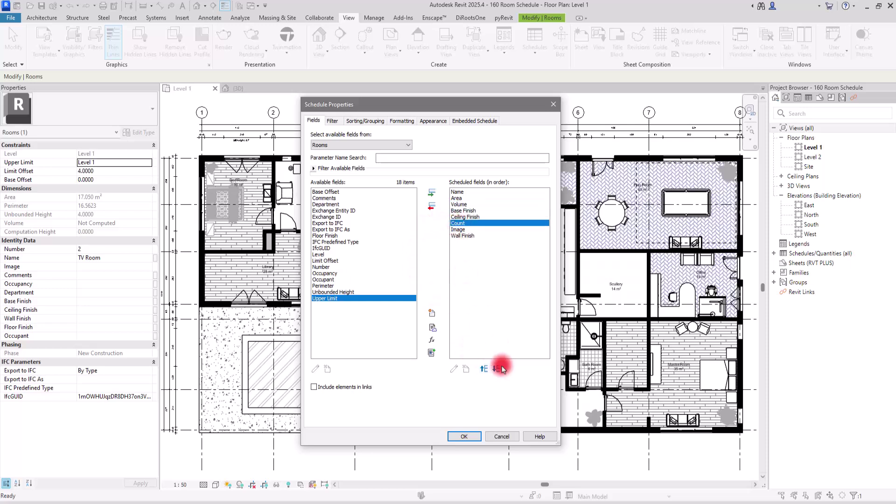
left_click(484, 368)
left_click(484, 369)
left_click(485, 369)
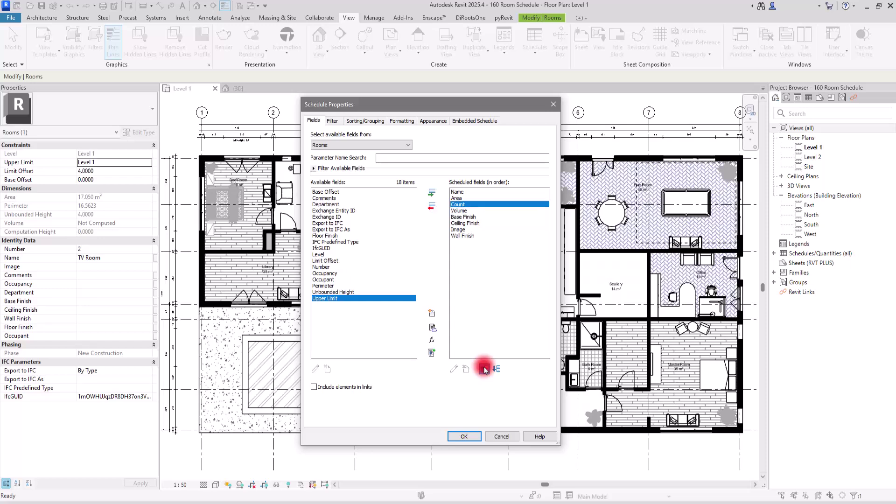
left_click(485, 369)
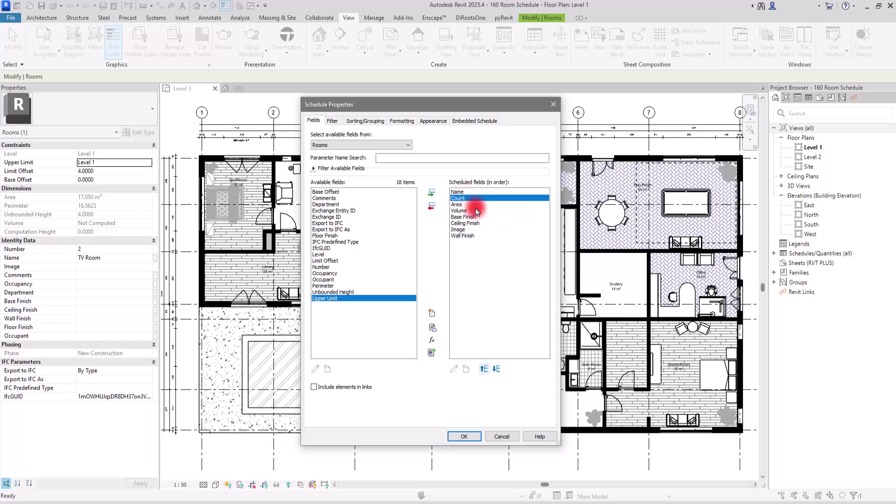
left_click(463, 236)
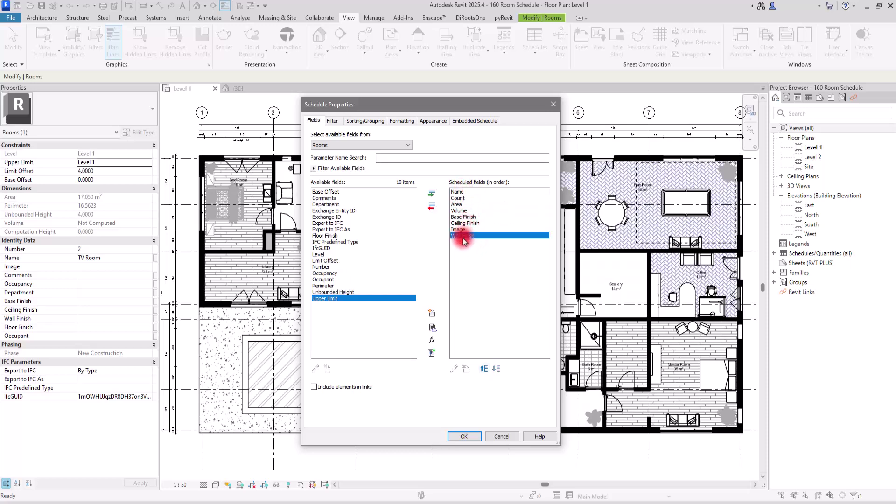
left_click(485, 369)
left_click(485, 368)
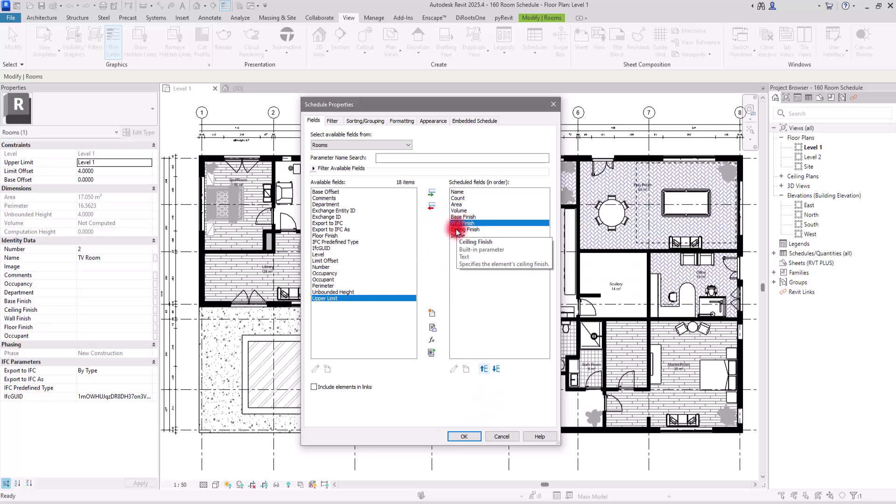
left_click(474, 231)
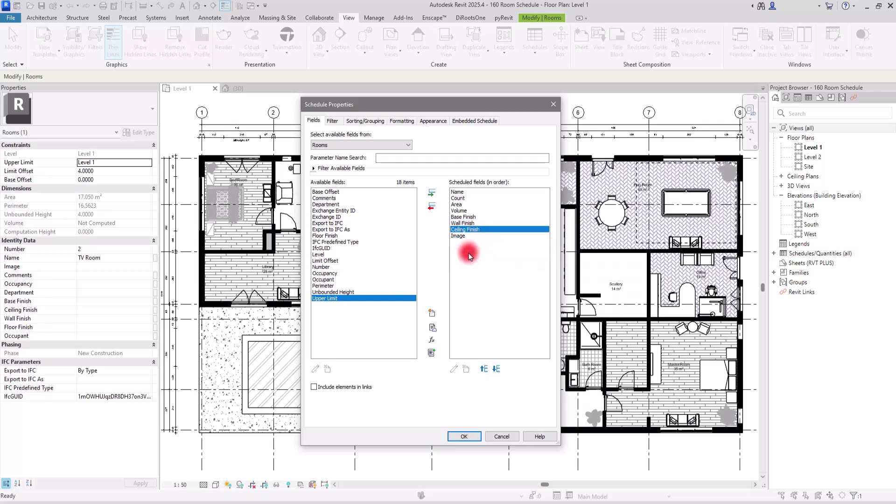
left_click(459, 236)
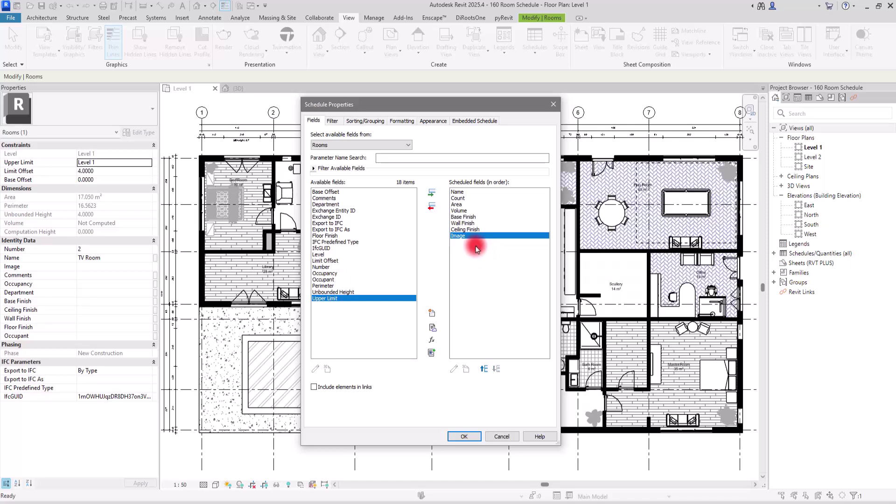
Step: Create the schedule and zoom in on its 13 room rows
left_click(460, 437)
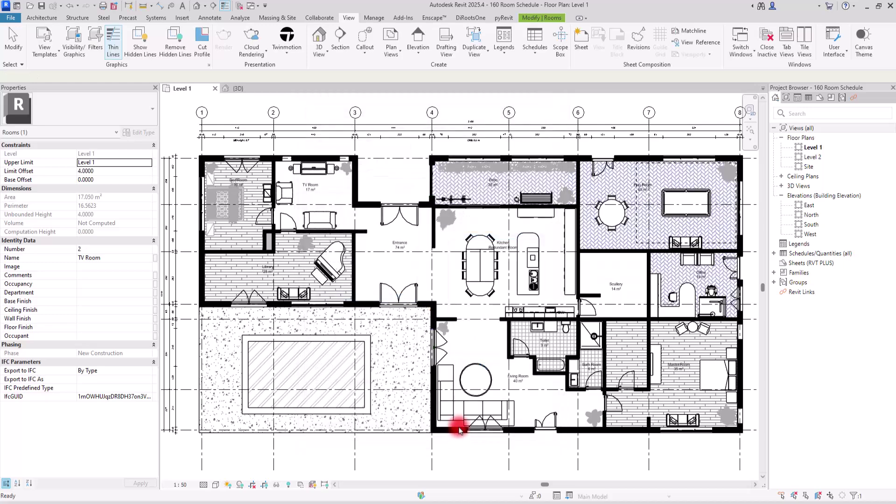
scroll(229, 176, "up", 6, "ctrl")
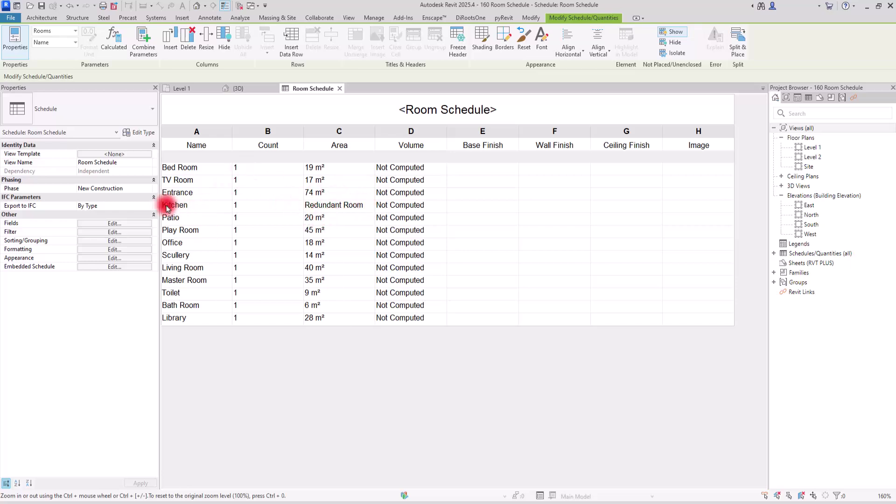
Step: Back on Level 1, dismiss the save reminder, then select and delete the redundant Kitchen room
left_click(183, 88)
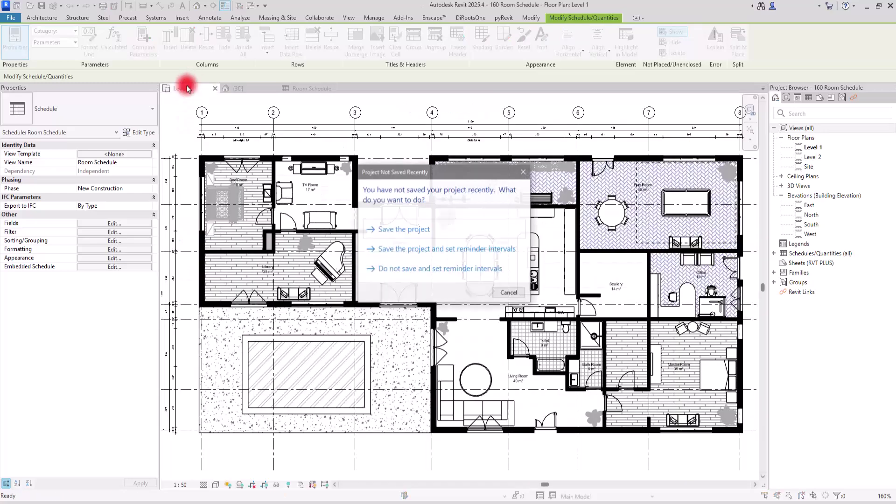
left_click(523, 172)
scroll(542, 263, "up", 5)
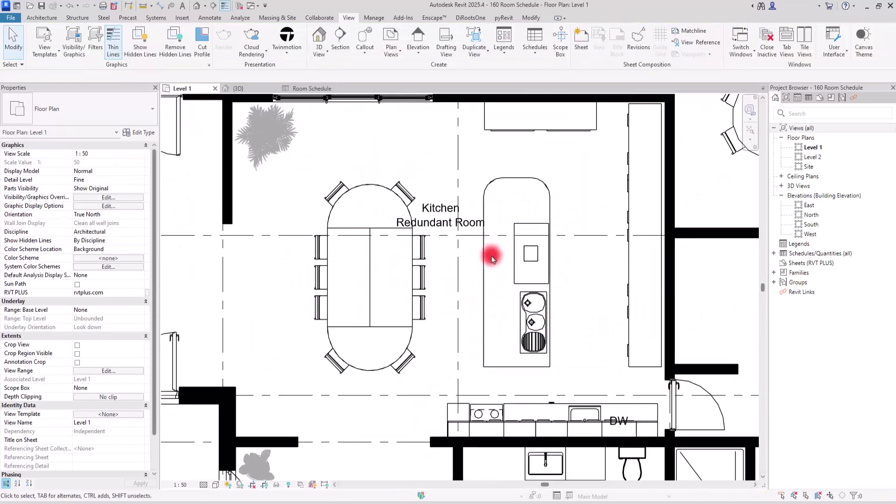
left_click(465, 189)
scroll(430, 260, "down", 2)
scroll(430, 260, "down", 1)
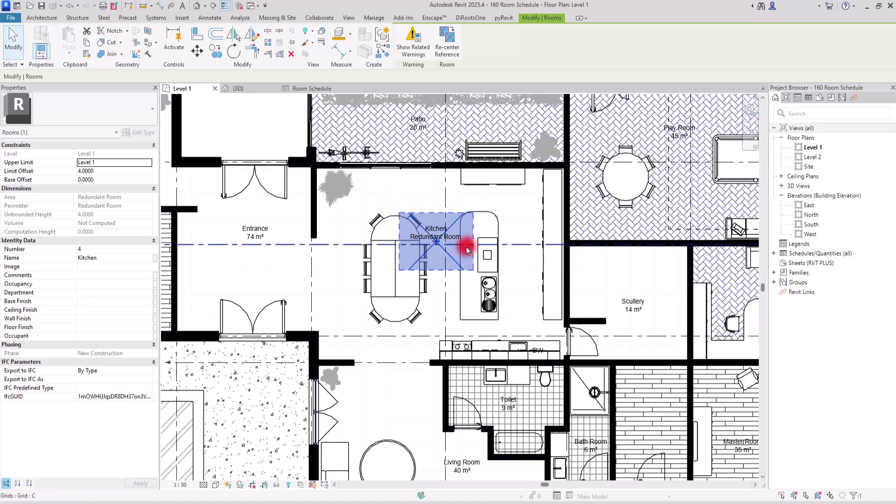
key("Delete")
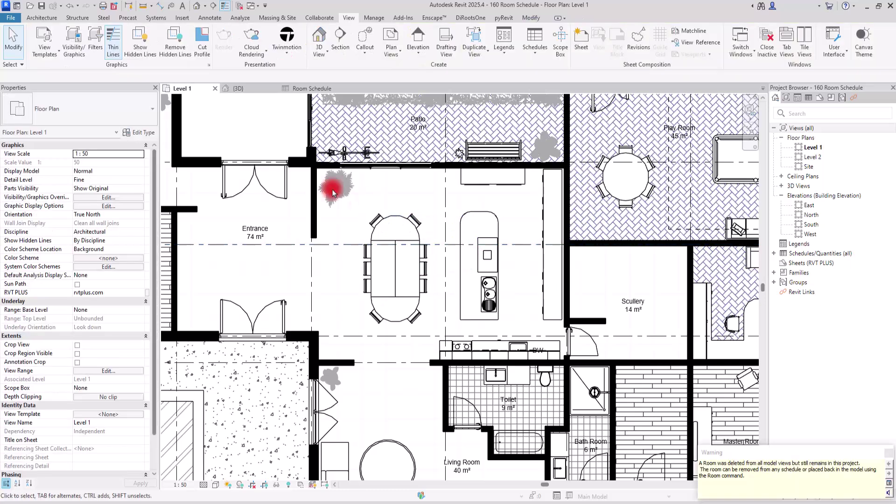
left_click(309, 89)
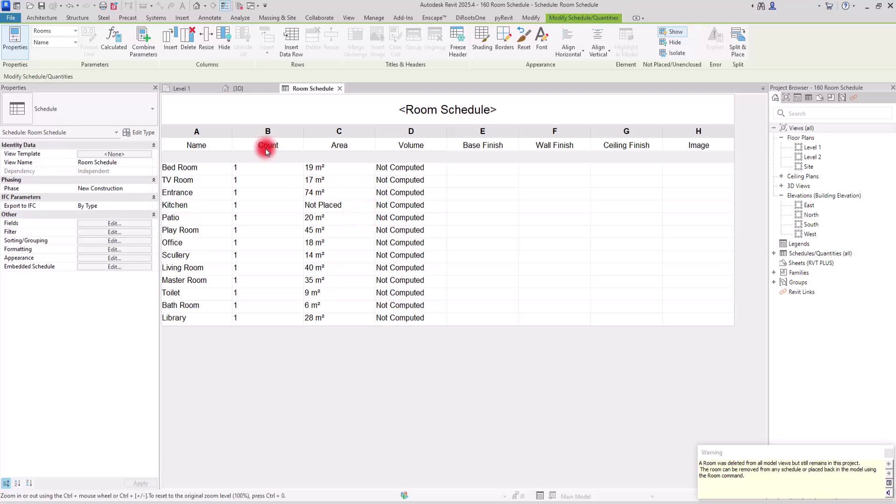
left_click(188, 90)
scroll(369, 205, "down", 3)
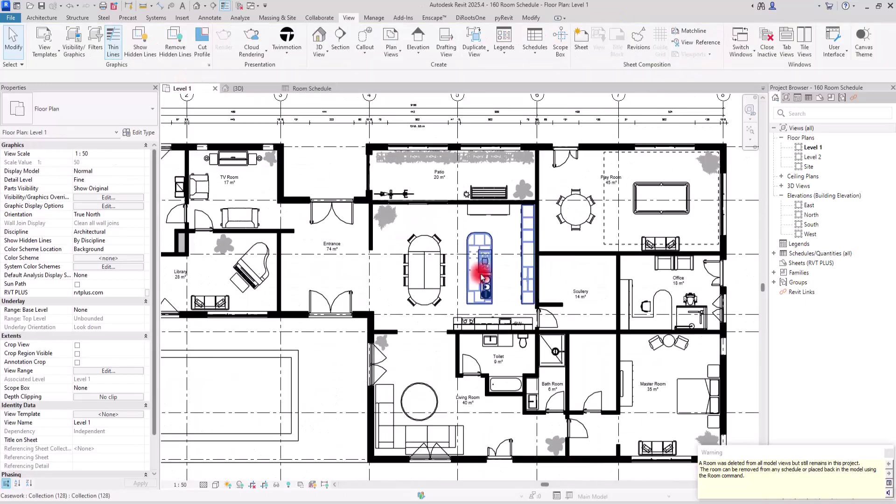
scroll(366, 254, "up", 3)
scroll(366, 254, "up", 2)
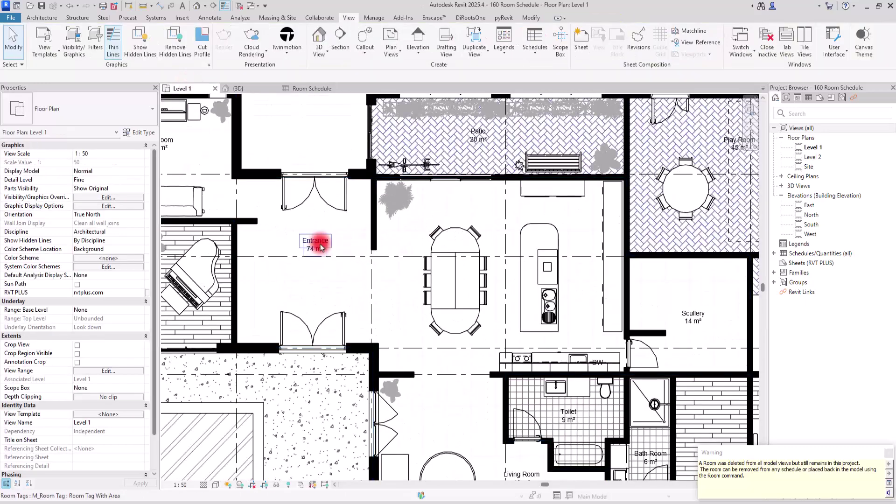
left_click(341, 277)
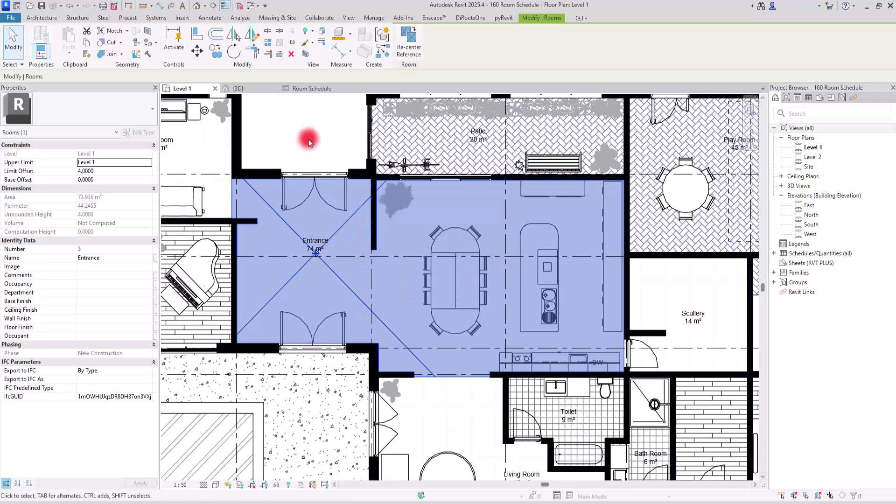
left_click(272, 136)
Step: Draw a room separation line down the wall opening and confirm the Entrance now measures 24 m²
left_click(42, 17)
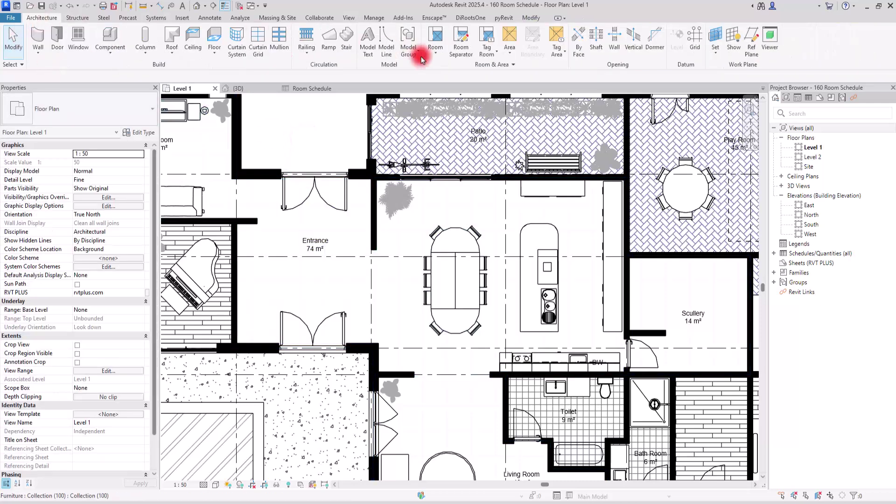
left_click(465, 46)
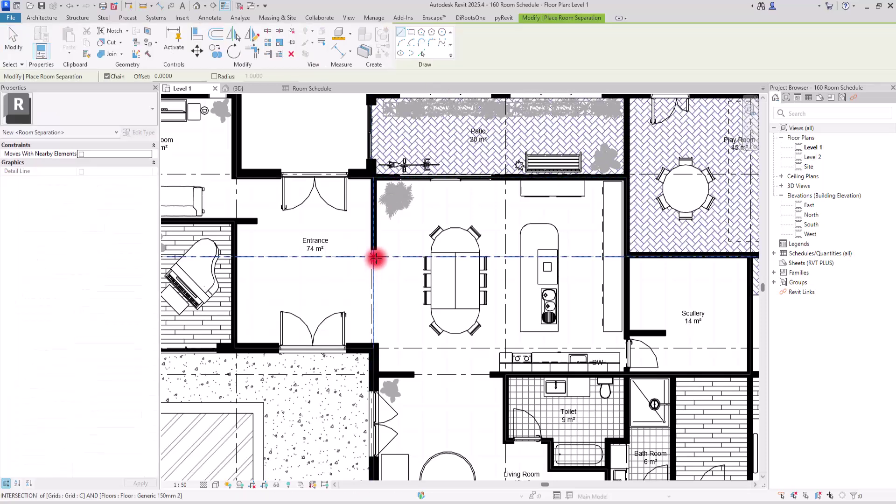
left_click(373, 252)
left_click(373, 347)
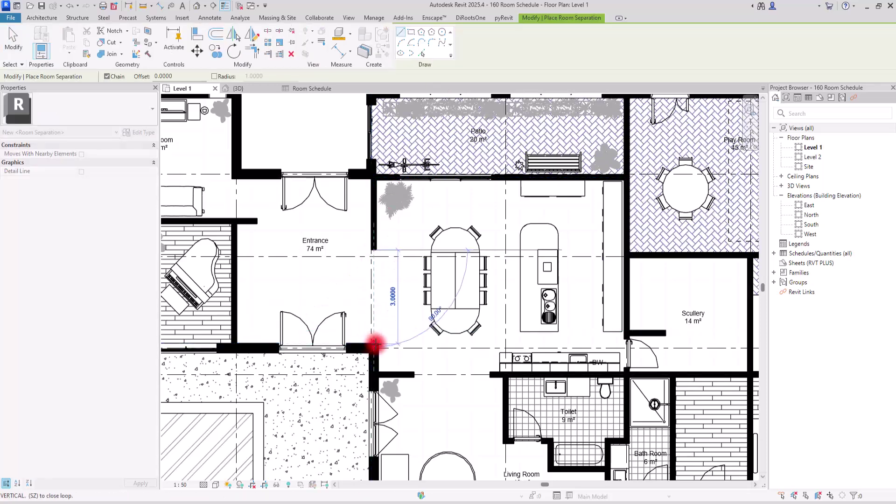
key("Escape")
key("Escape")
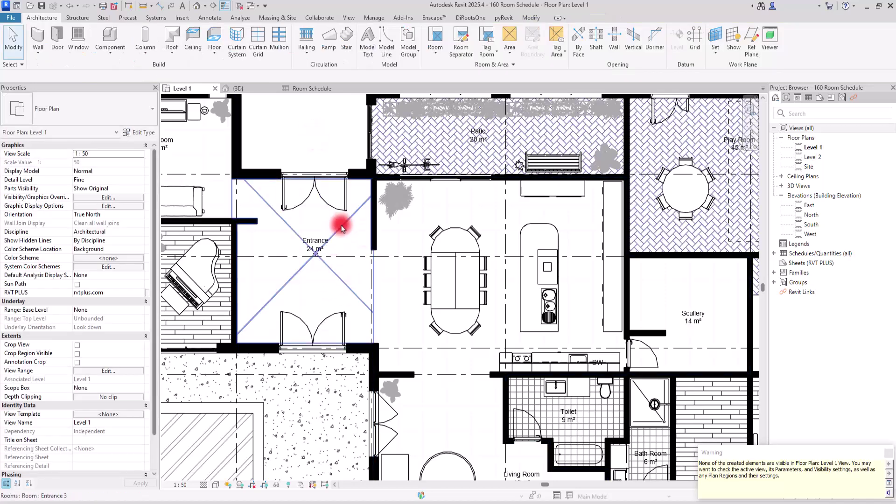
left_click(291, 261)
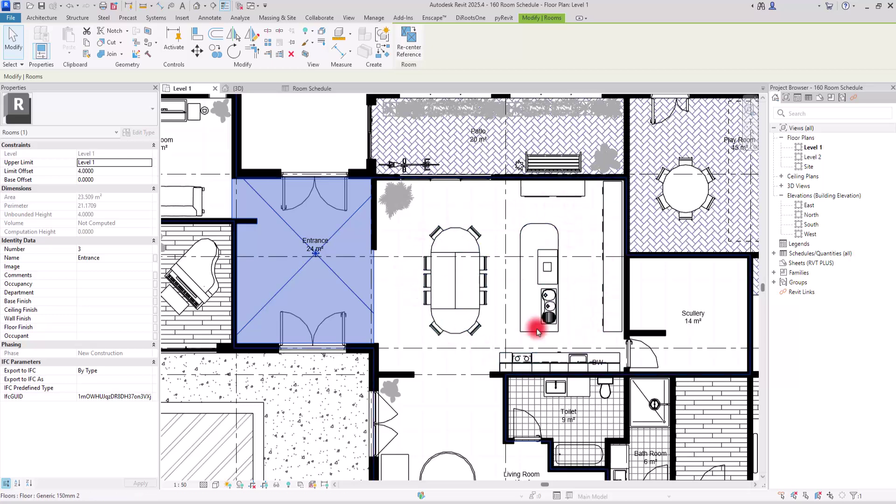
left_click(333, 134)
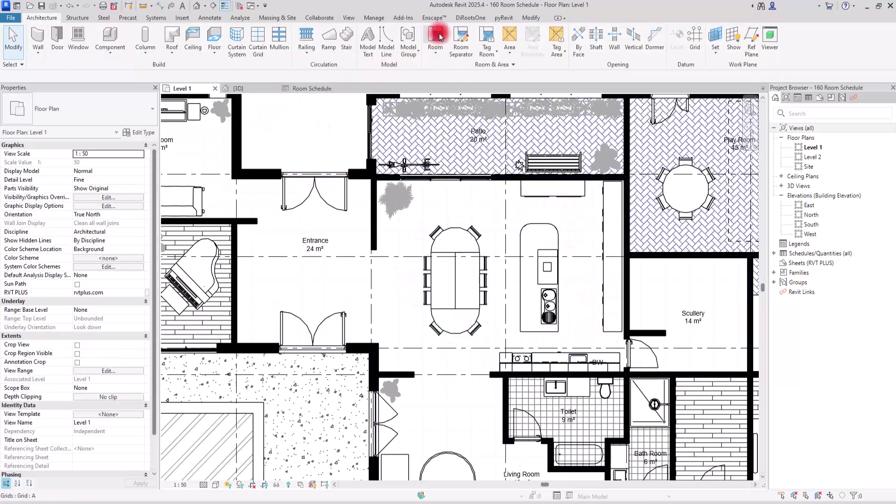
Step: Place a 50 m² room in the dining area, rename its tag to Kitchen, and view the Room Schedule
left_click(436, 55)
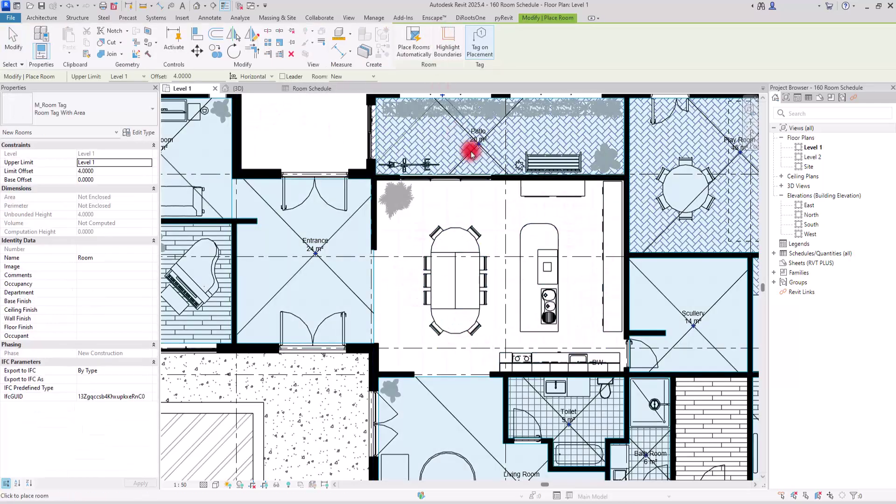
left_click(495, 249)
key("Escape")
left_click(490, 228)
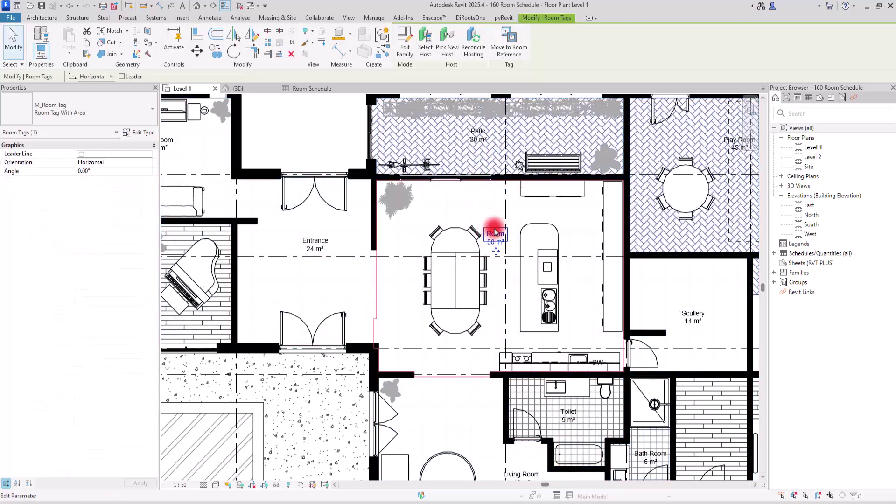
left_click(494, 228)
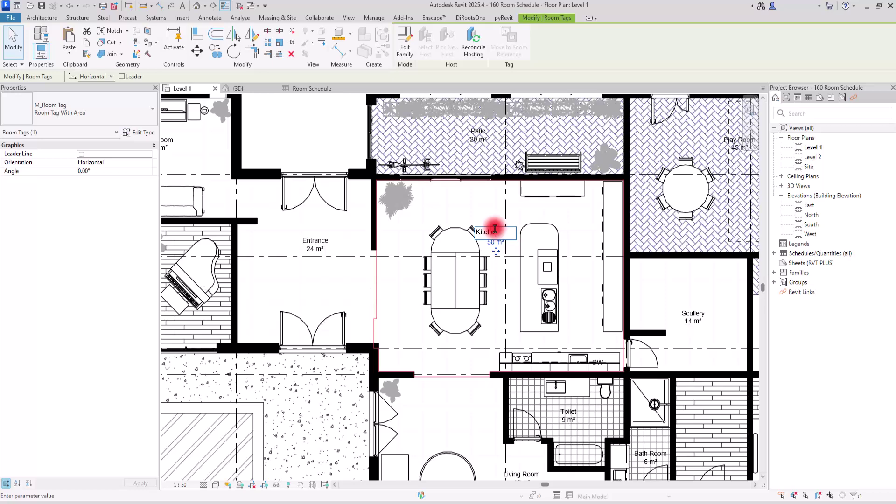
left_click(287, 104)
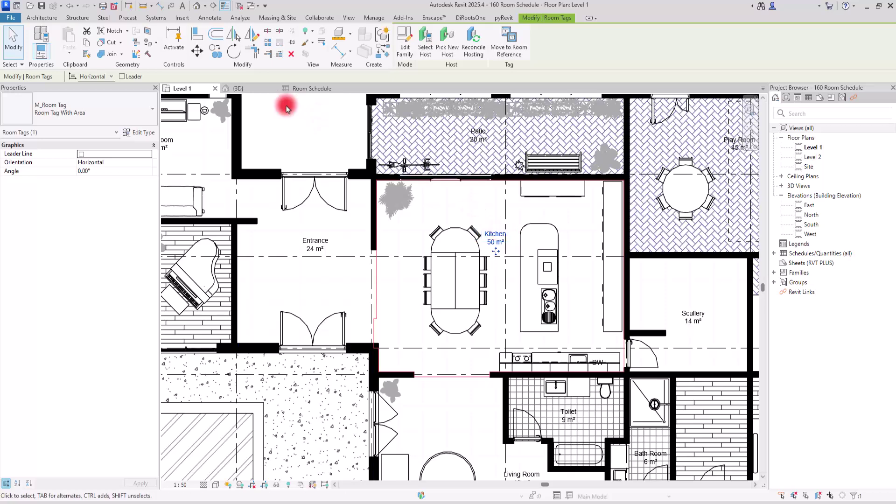
left_click(314, 120)
left_click(316, 89)
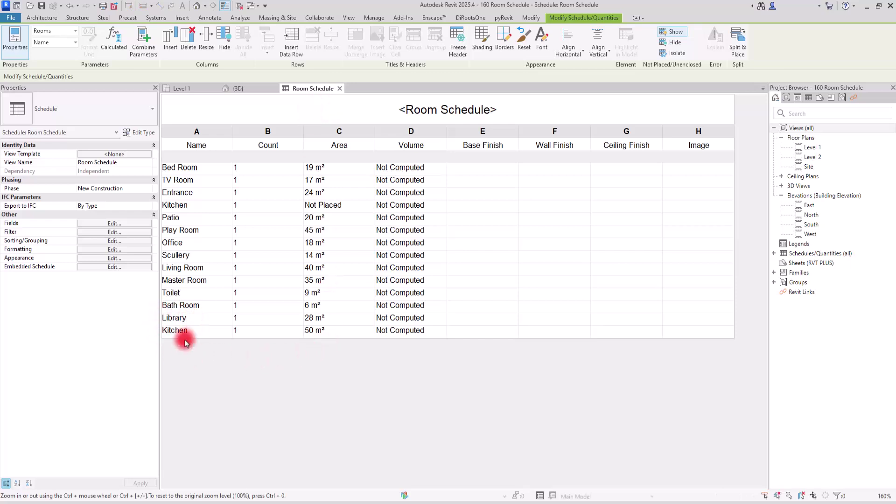
Step: Delete the unplaced Kitchen row from the Room Schedule
left_click(210, 205)
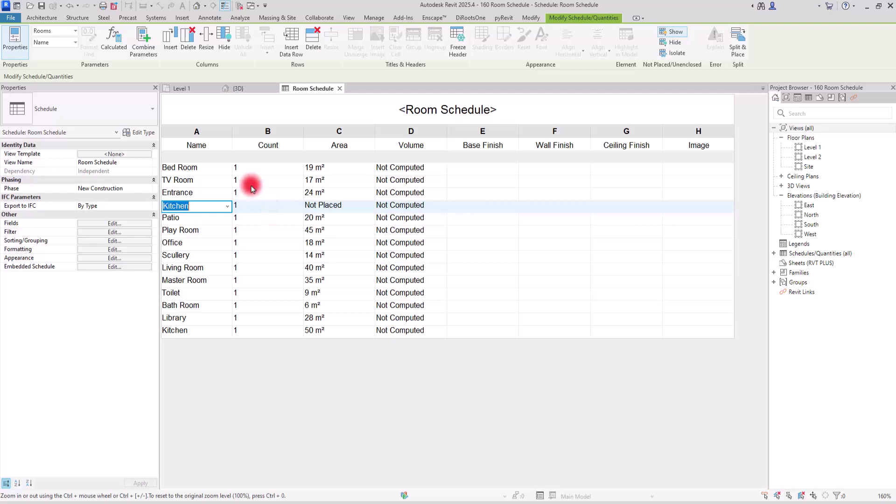
left_click(189, 88)
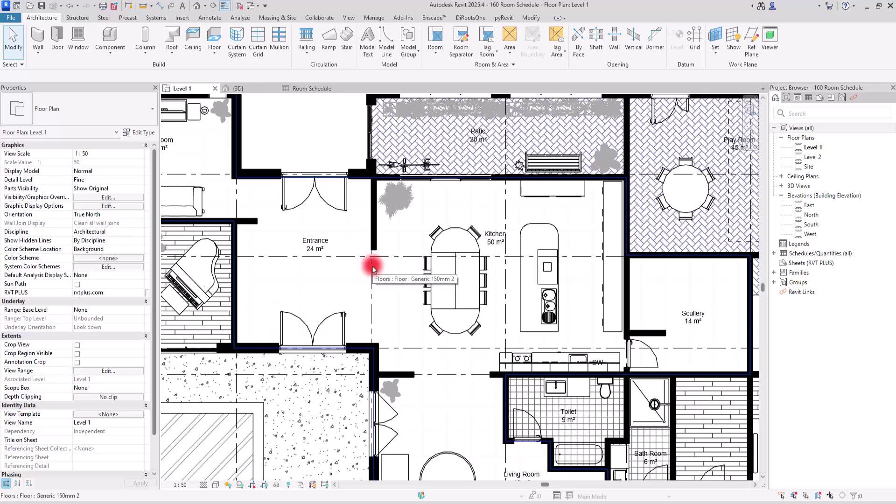
left_click(311, 89)
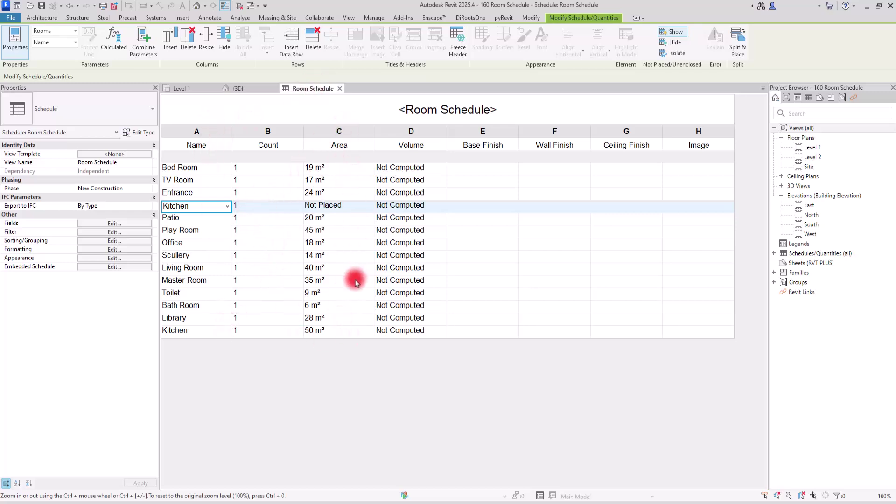
right_click(351, 204)
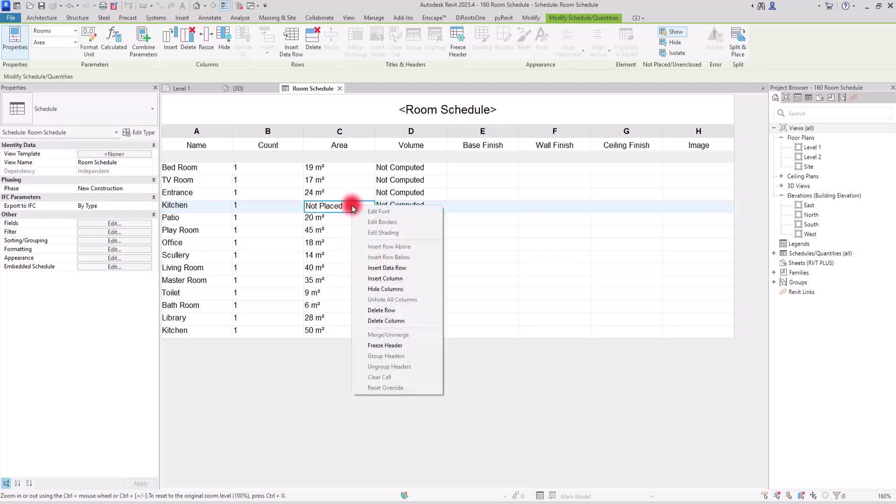
left_click(406, 311)
left_click(463, 260)
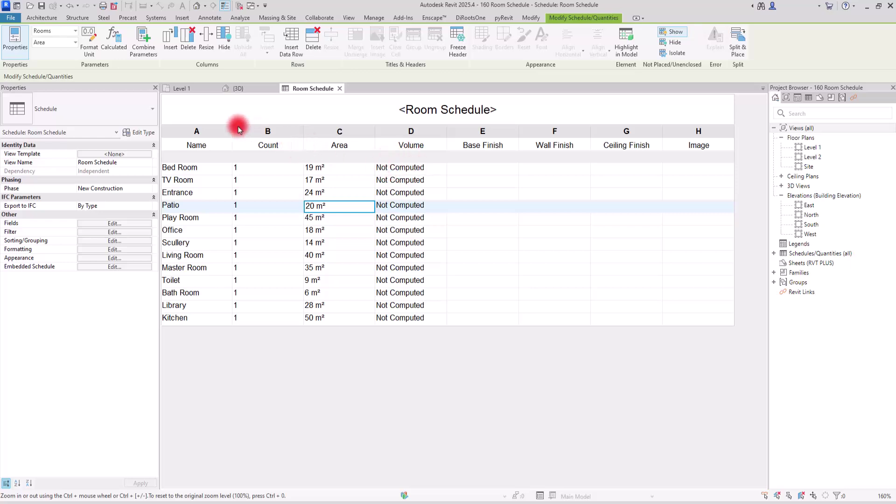
Step: Cross-check the 3D view, Level 1 plan and Room Schedule, ending on Level 1
left_click(238, 90)
left_click(189, 89)
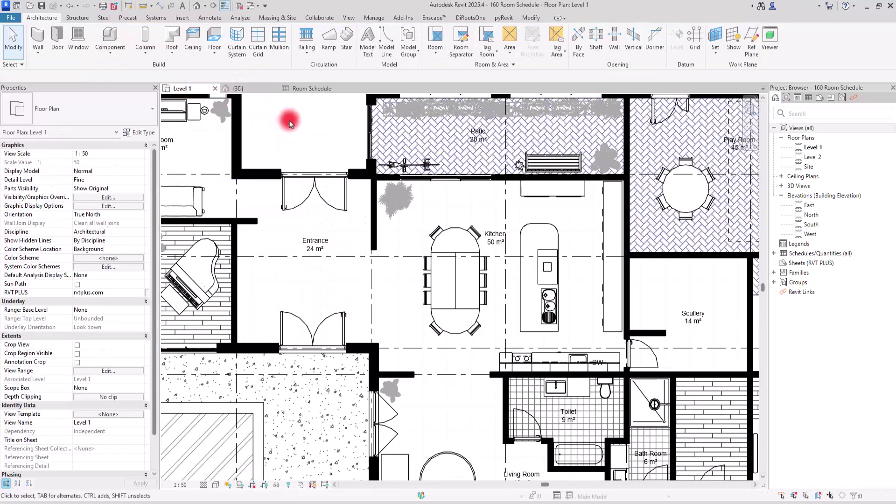
left_click(302, 88)
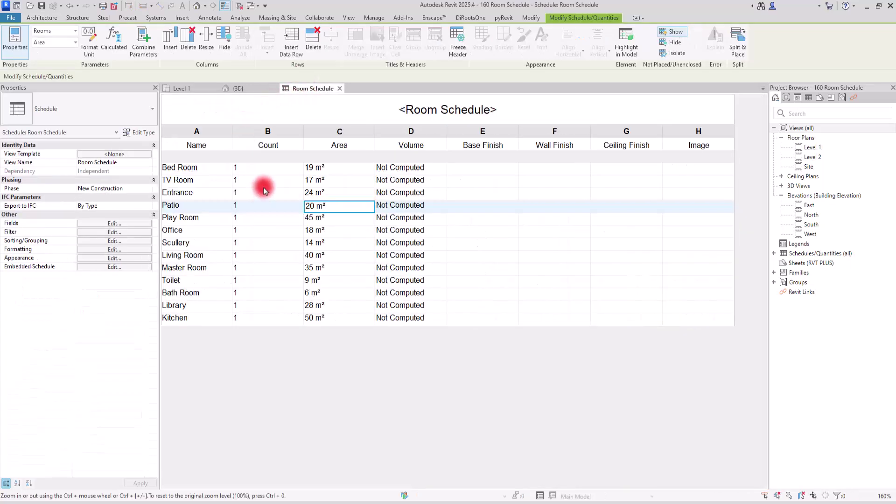
left_click(194, 90)
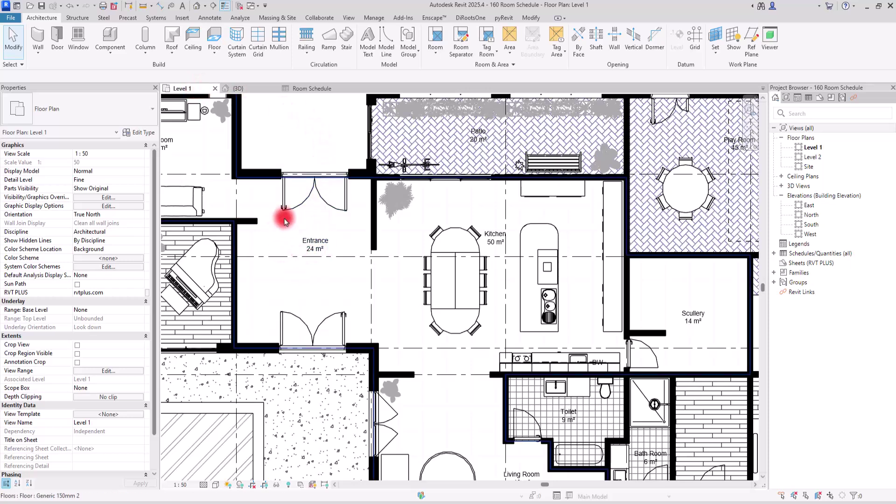
double_click(818, 214)
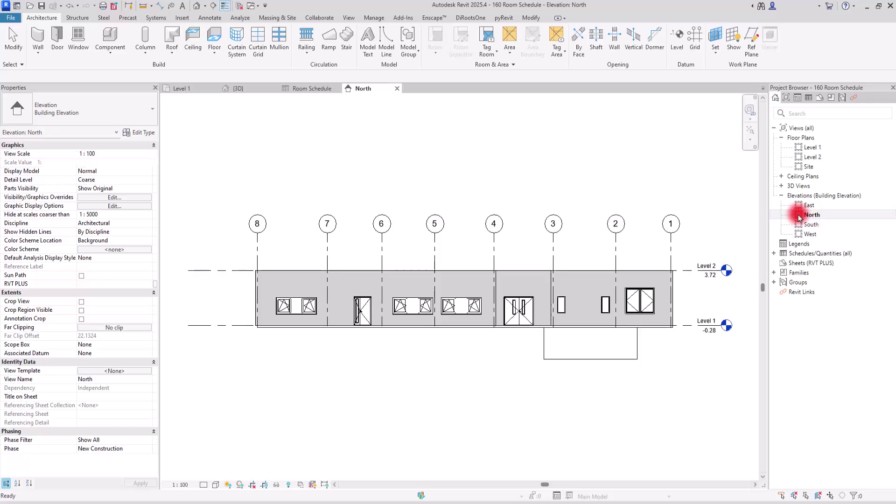
scroll(742, 296, "up", 5)
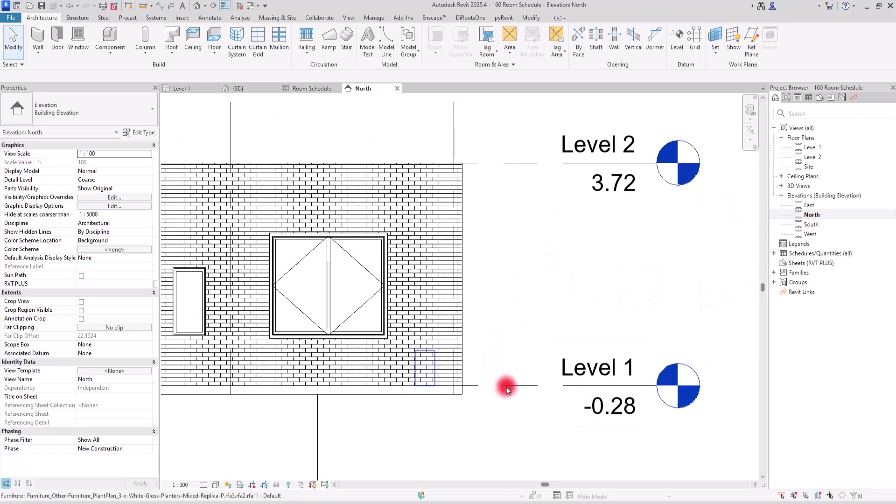
left_click(504, 386)
left_click(580, 386)
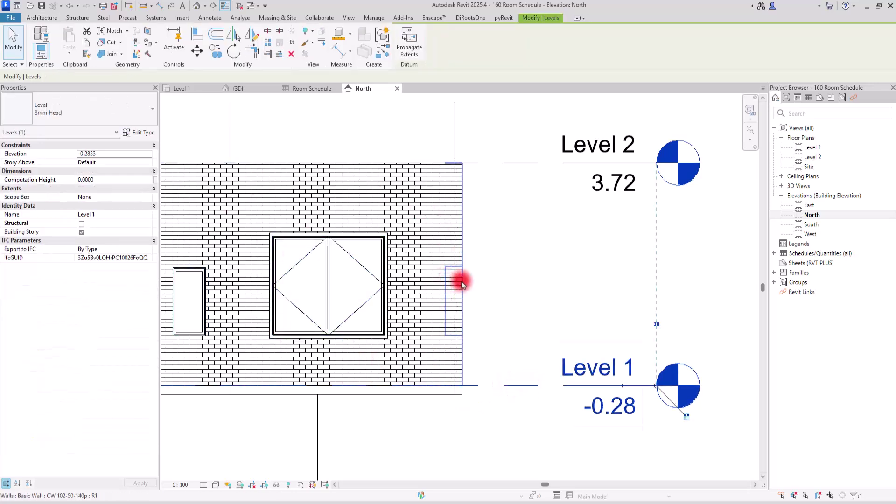
mouse_move(29, 183)
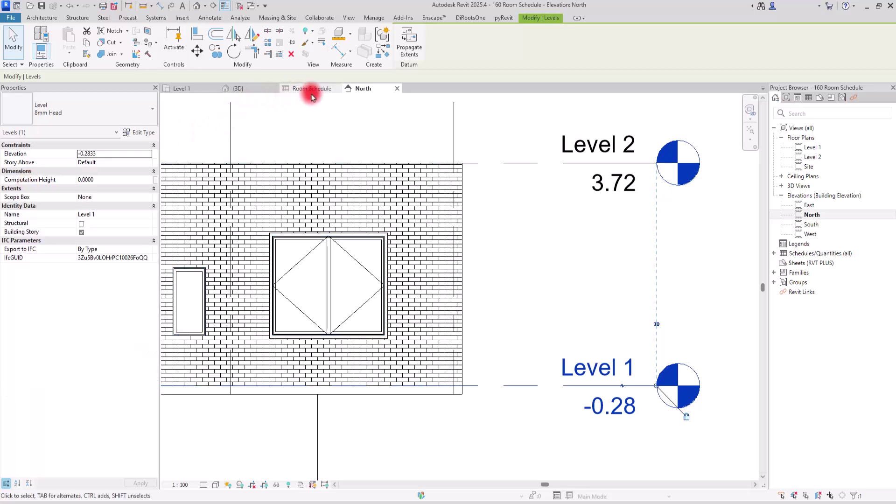
left_click(172, 90)
Step: Draw a building section horizontally across the plan and open the Section 1 view
scroll(480, 250, "down", 5)
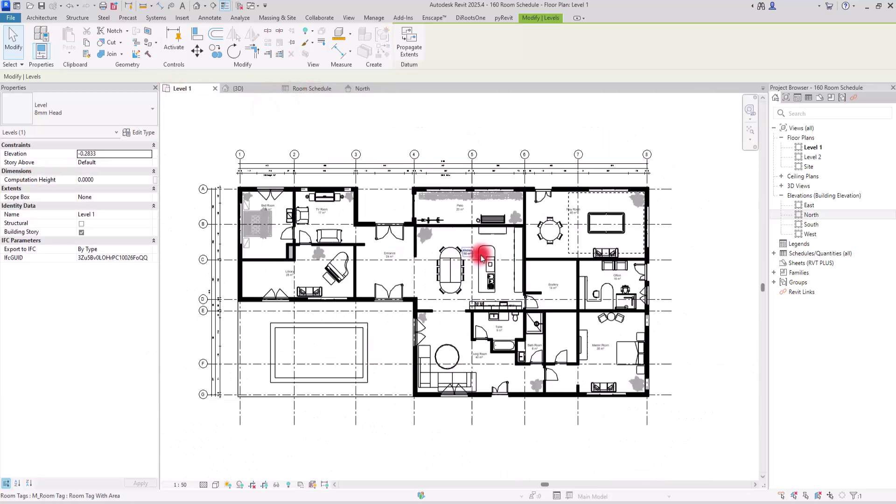
left_click(215, 9)
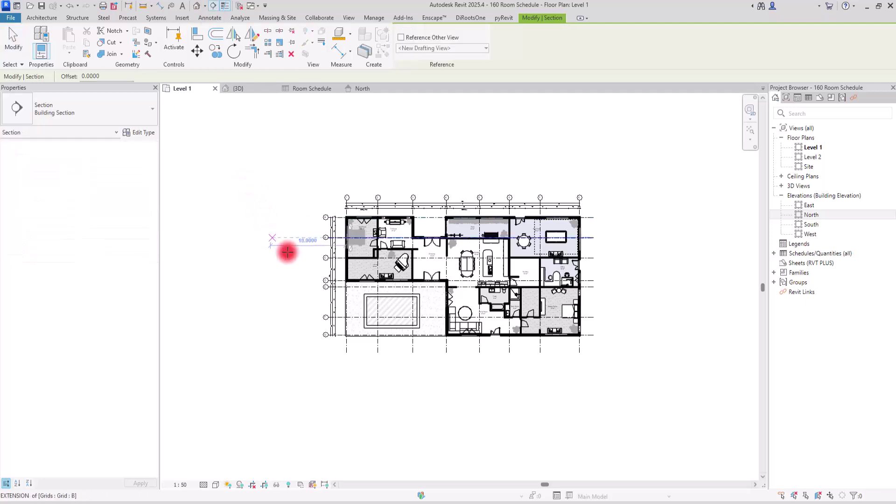
left_click(297, 269)
left_click(636, 269)
key("Escape")
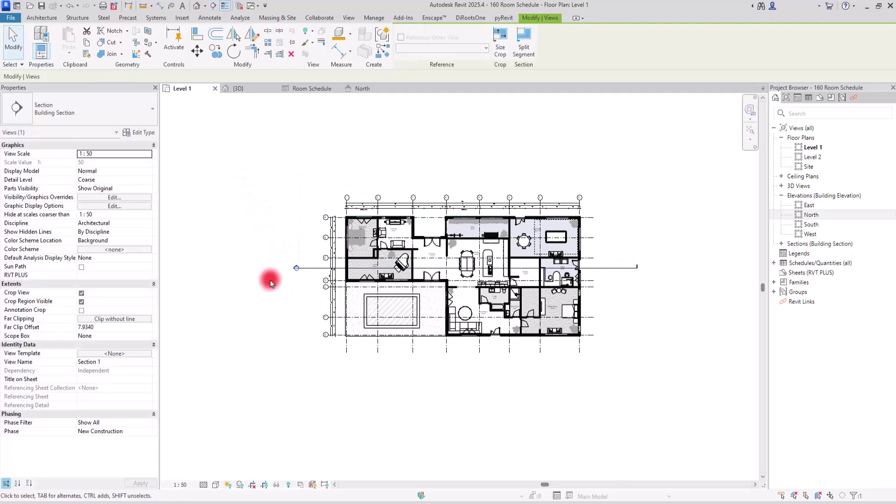
key("Escape")
double_click(297, 268)
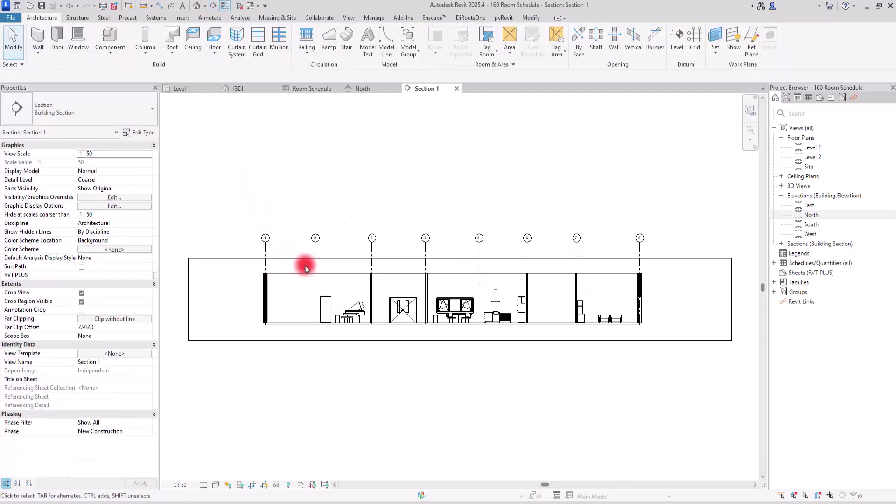
Step: Select the Library and Kitchen rooms in Section 1 to check their properties
scroll(254, 304, "up", 4)
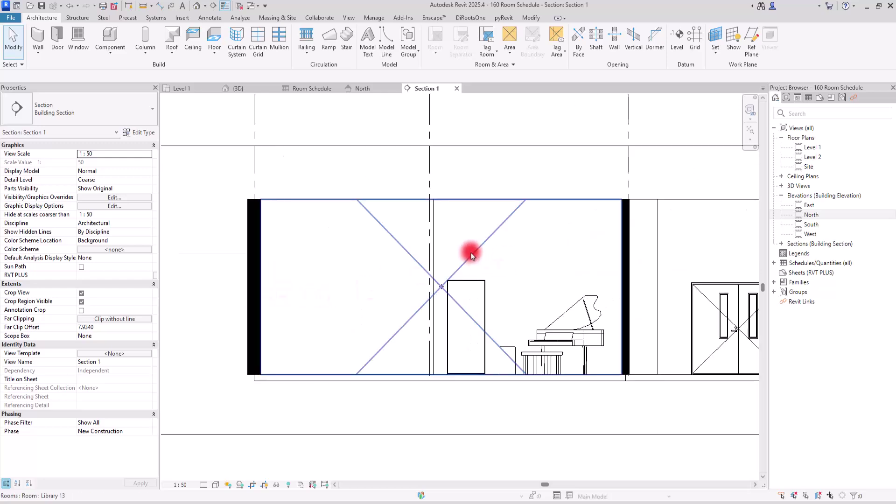
left_click(470, 252)
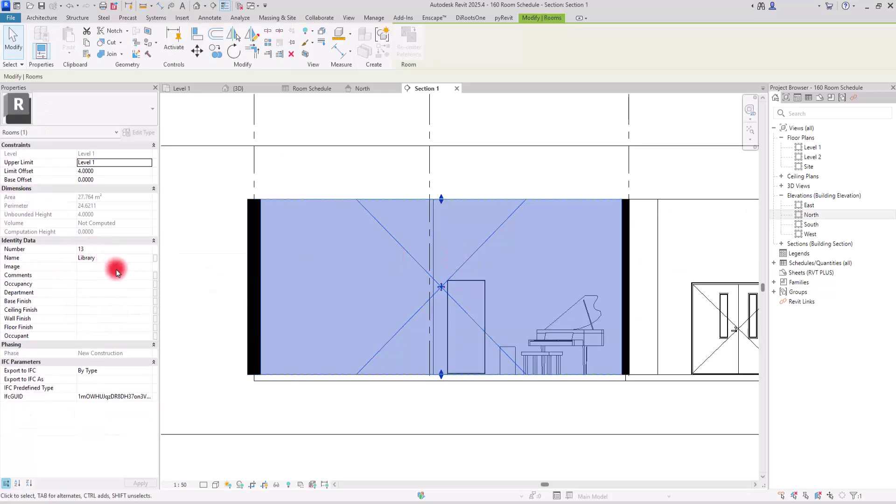
scroll(294, 306, "down", 2)
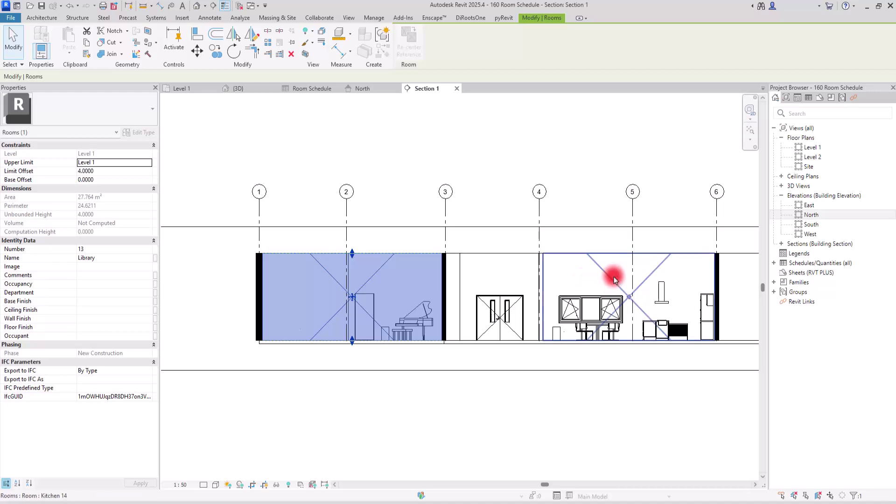
left_click(612, 284)
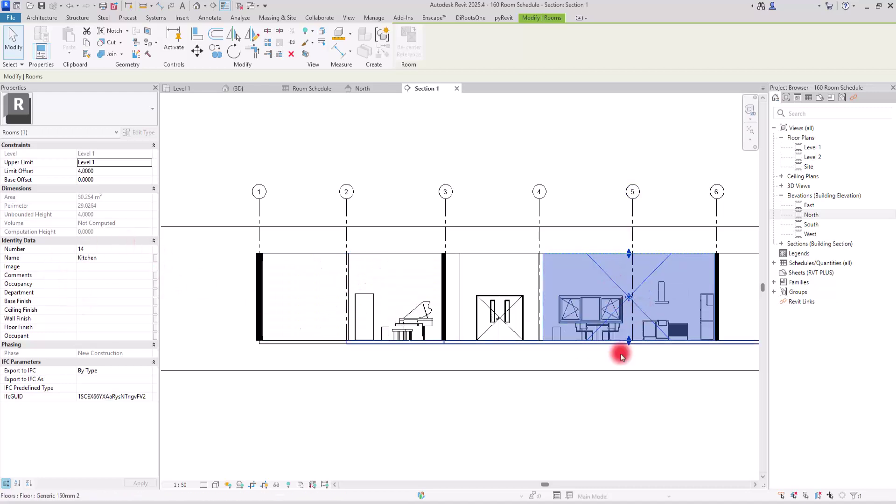
scroll(744, 304, "up", 2)
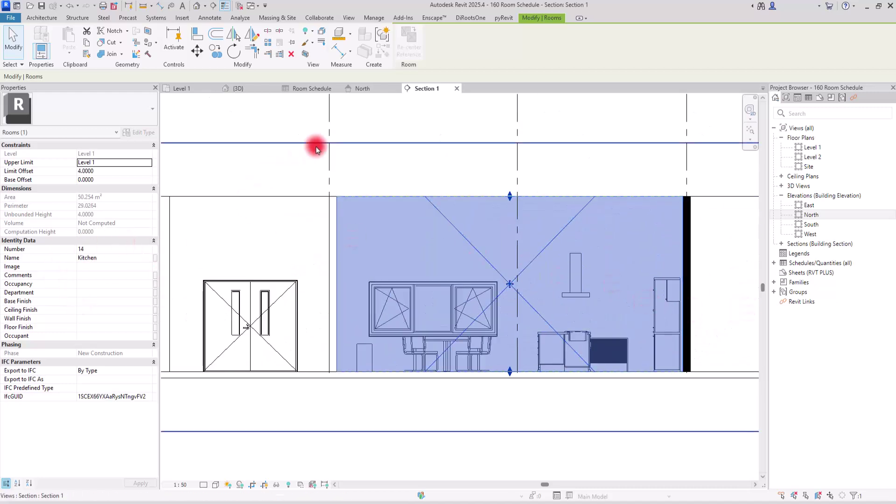
scroll(267, 245, "down", 2)
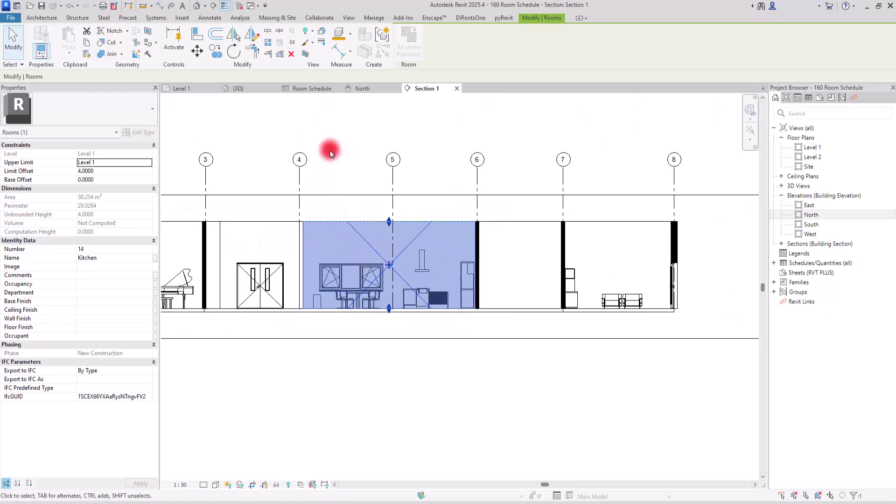
Step: In the North elevation, give the Level 1 level a Computation Height of 3, then deselect it
left_click(366, 89)
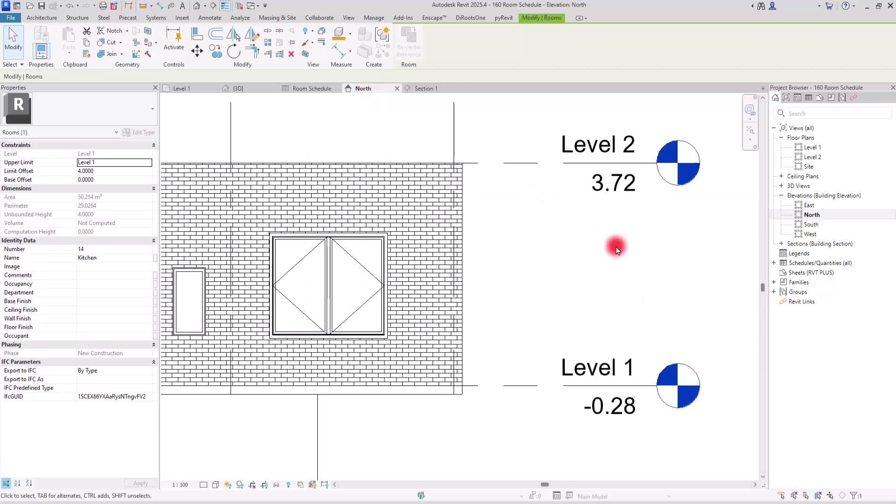
left_click(516, 385)
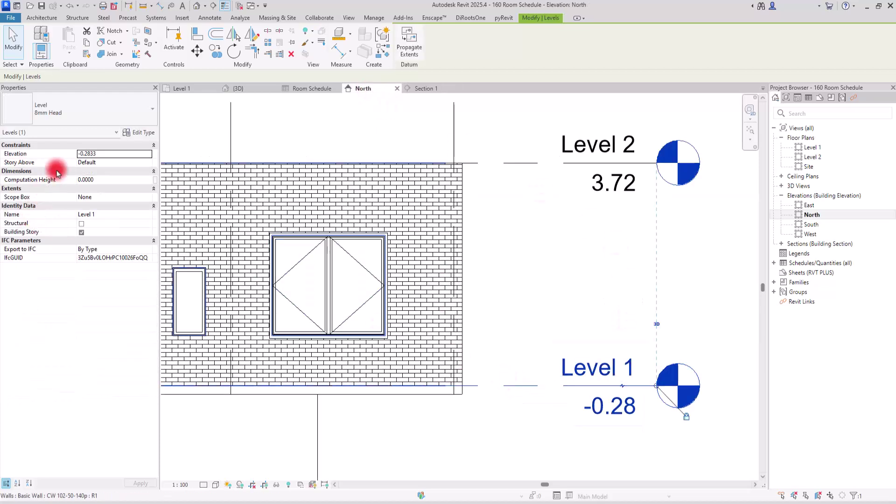
left_click(91, 182)
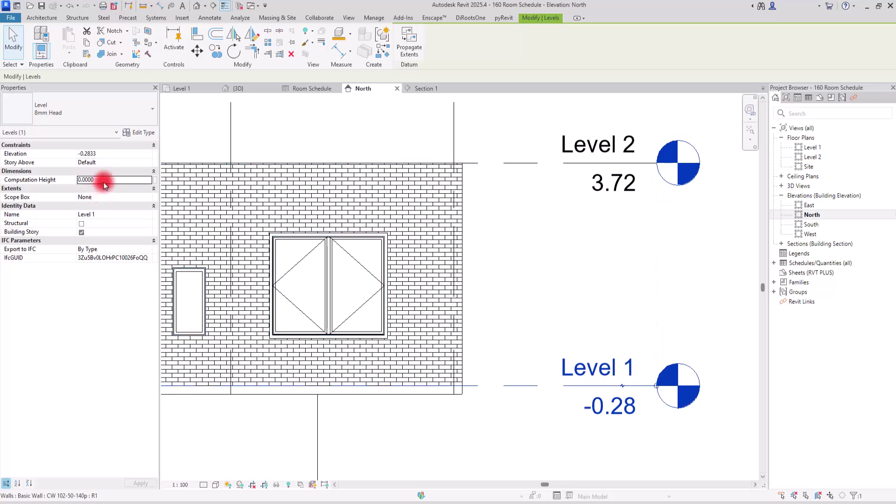
left_click(106, 176)
key("Return")
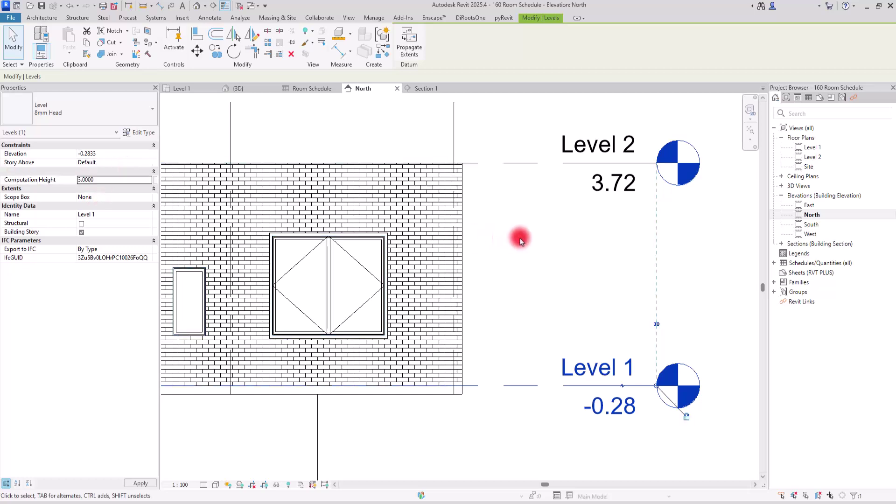
left_click(517, 255)
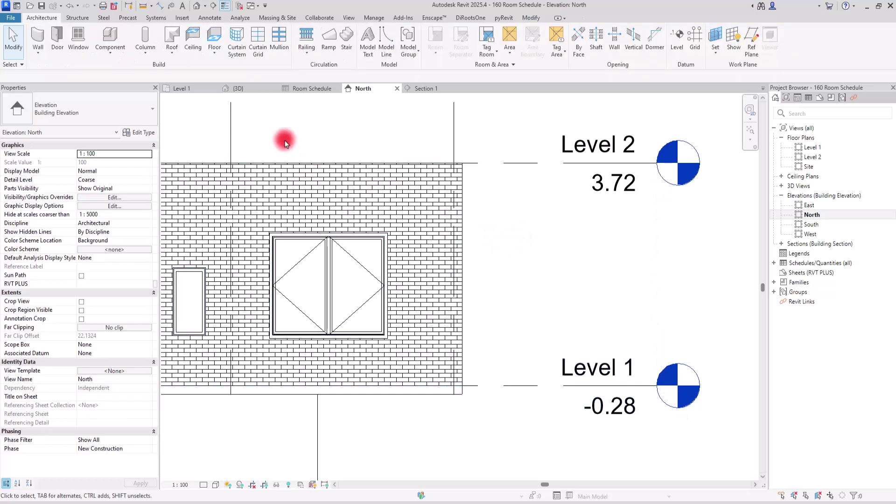
Step: Review the Room Schedule, then zoom to the Patio on Level 1 and open the Room & Area settings menu
left_click(296, 91)
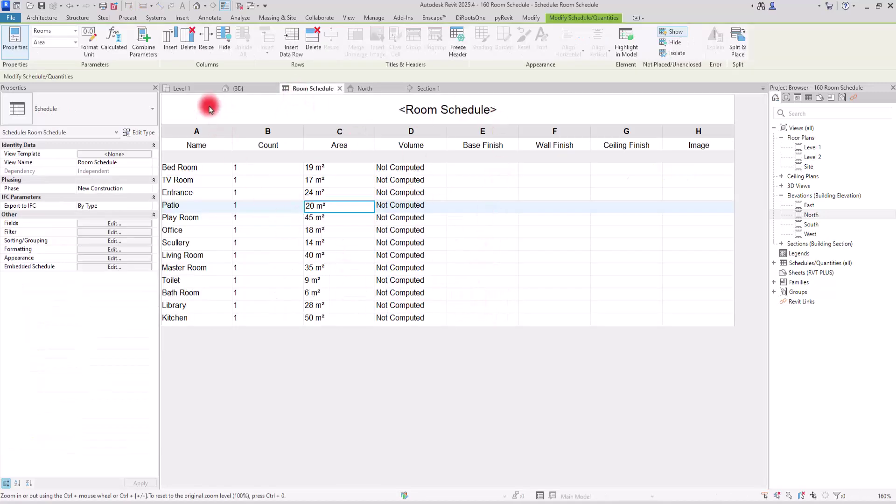
left_click(195, 90)
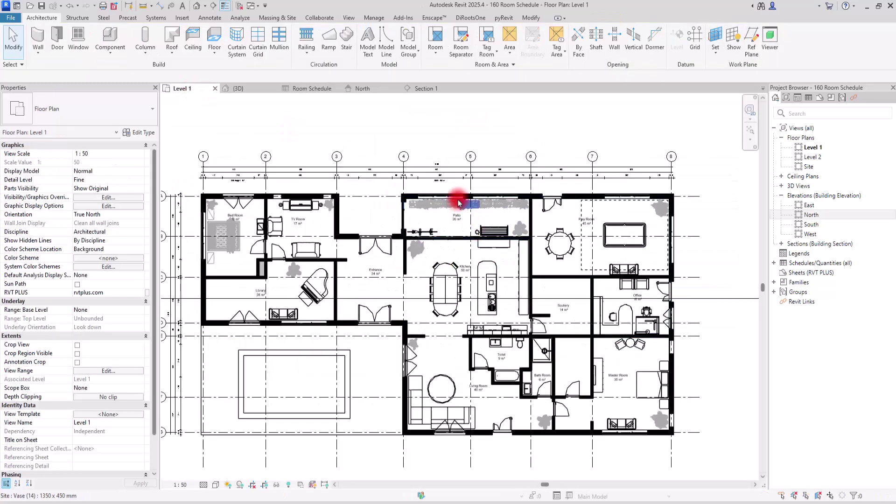
scroll(458, 202, "up", 5)
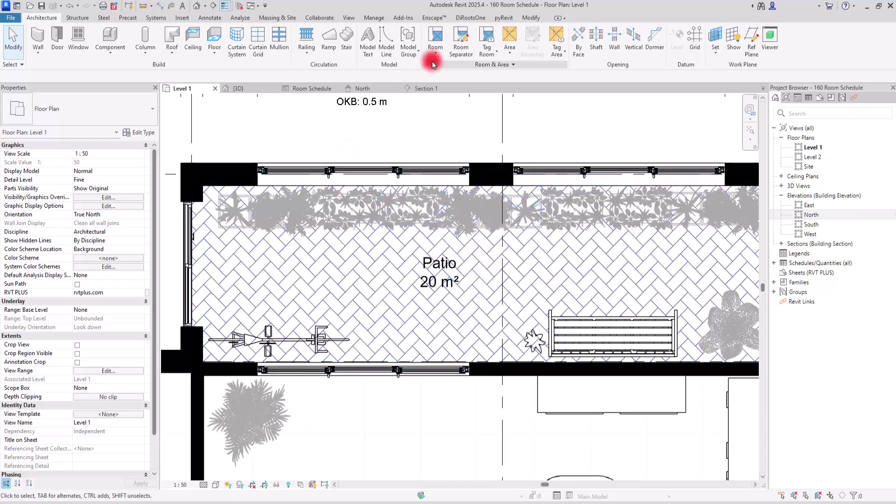
left_click(462, 67)
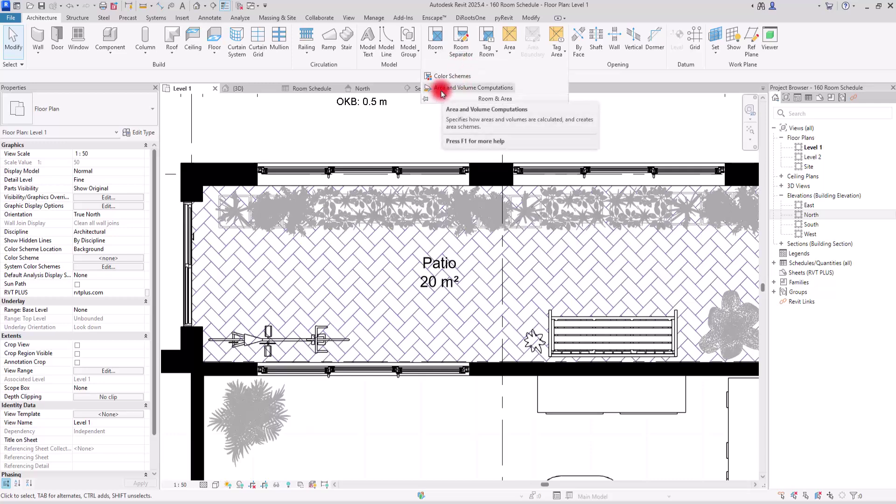
Step: Choose Areas and Volumes in the Area and Volume Computations dialog and confirm
left_click(494, 88)
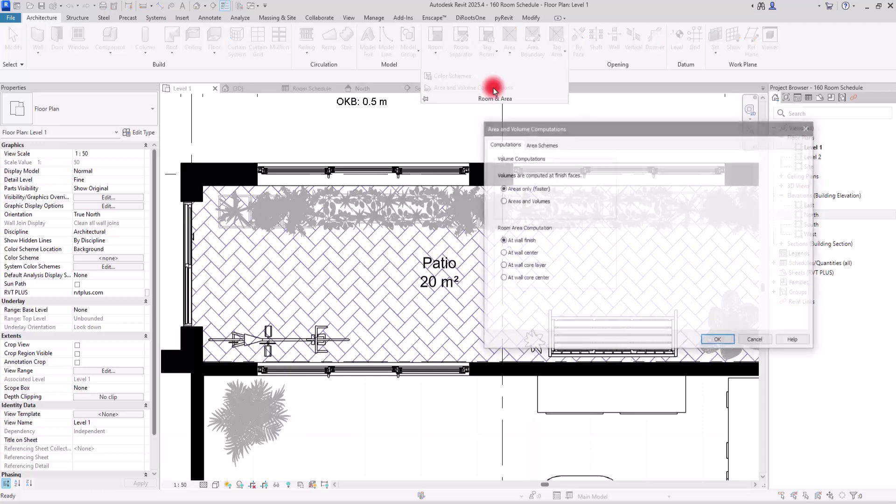
left_click_drag(569, 130, 423, 92)
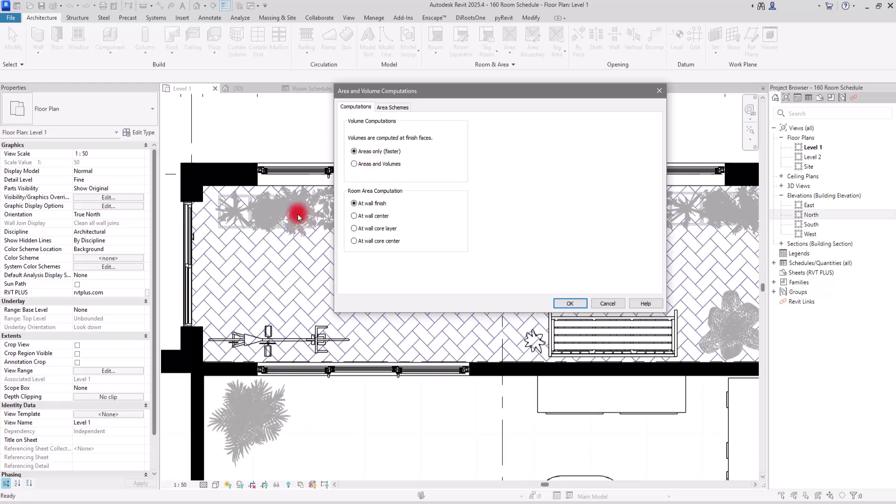
left_click_drag(406, 90, 112, 269)
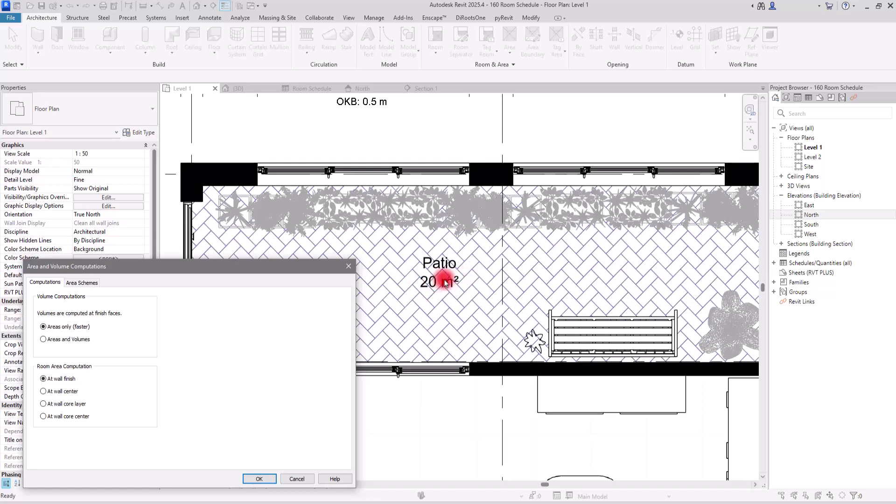
left_click_drag(201, 268, 405, 164)
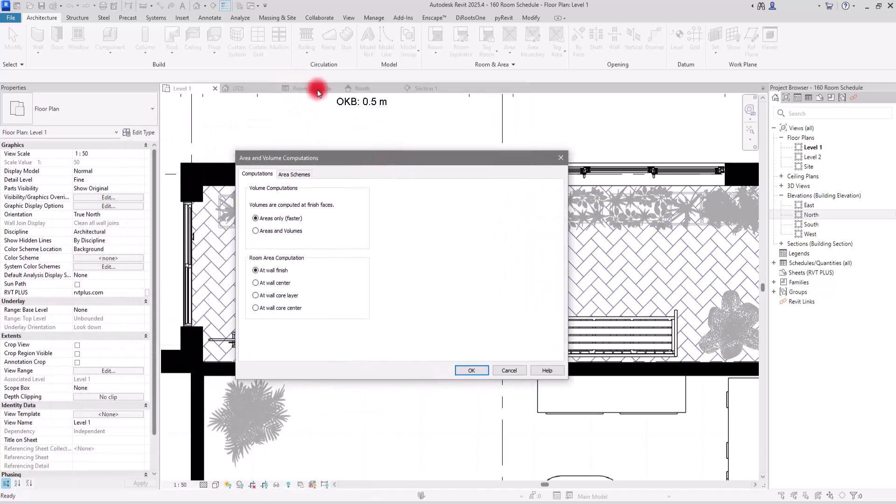
left_click(256, 232)
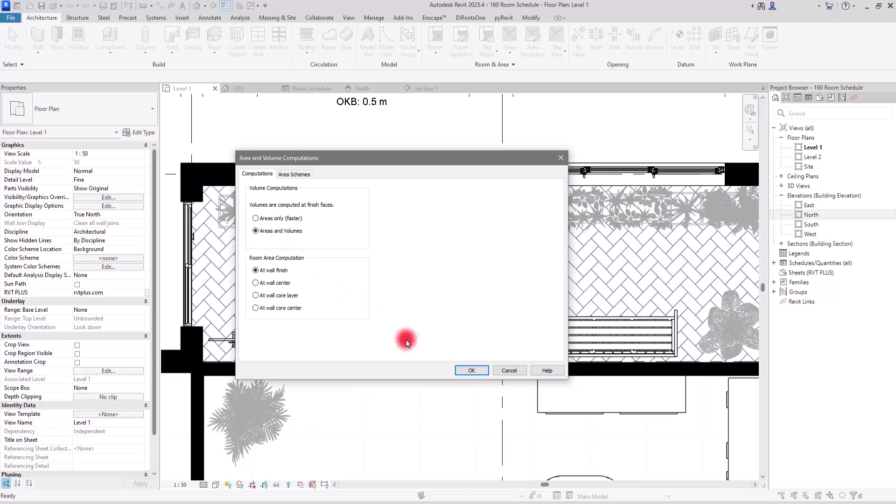
left_click(471, 371)
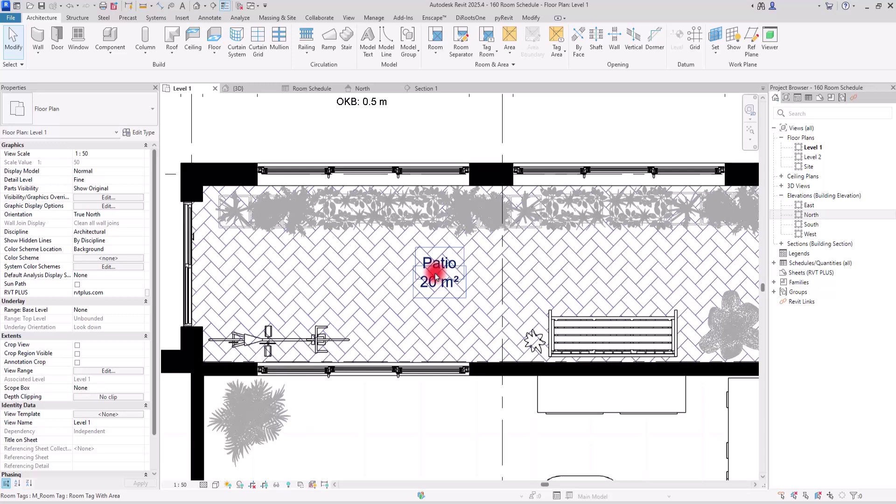
left_click(299, 88)
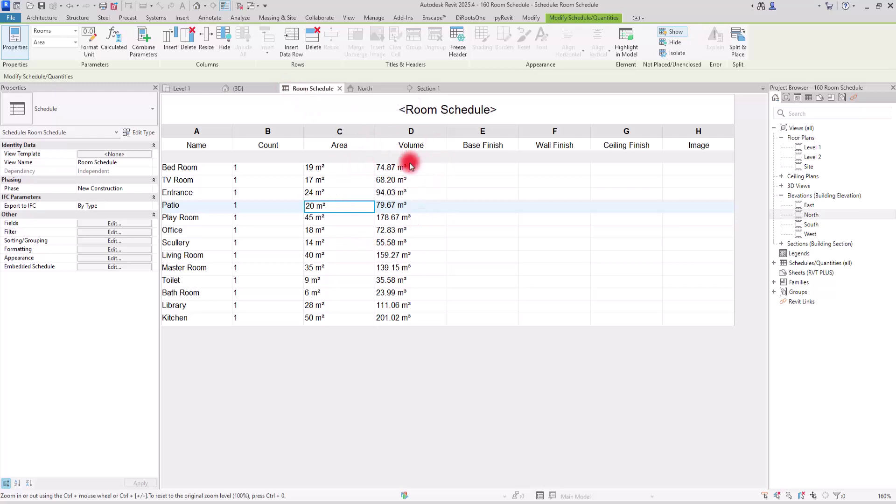
left_click(187, 89)
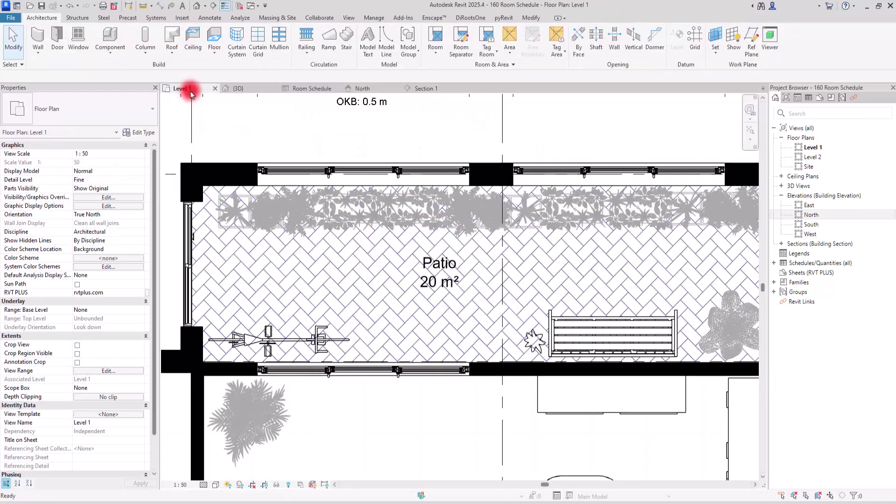
Step: Change the Patio tag to Room Tag With Volume, showing 79.67 m³, and edit its family
left_click(439, 276)
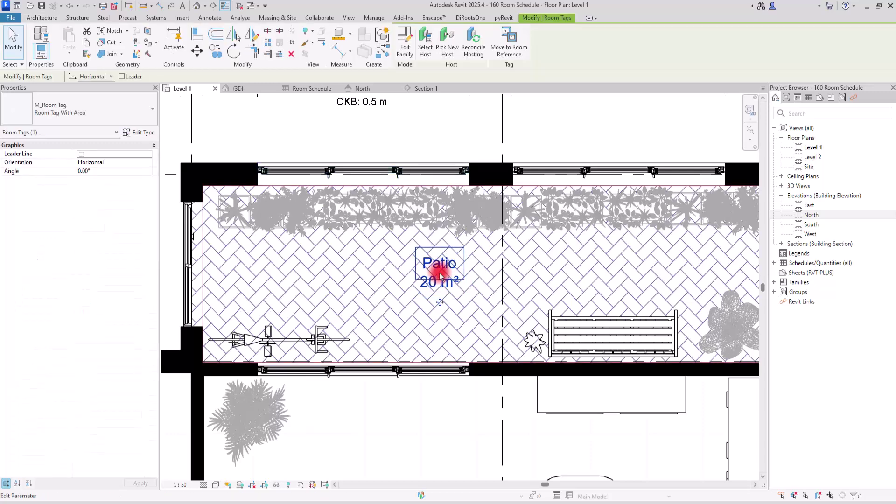
left_click(76, 115)
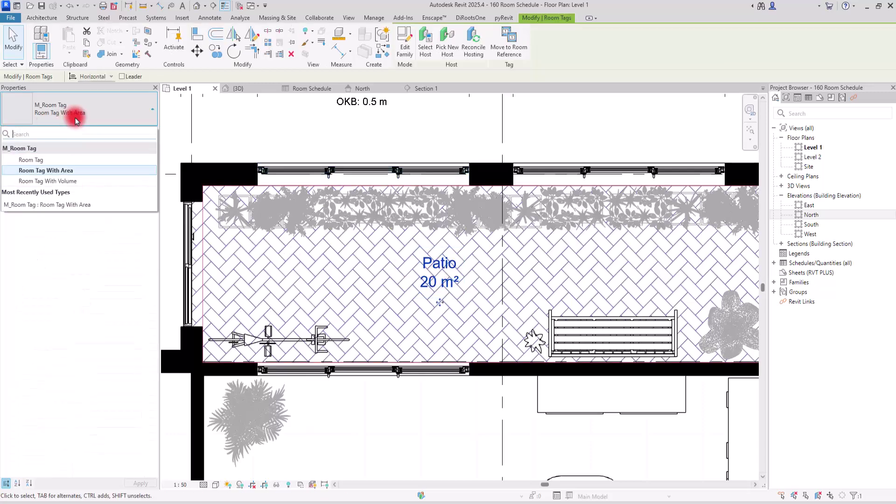
left_click(56, 184)
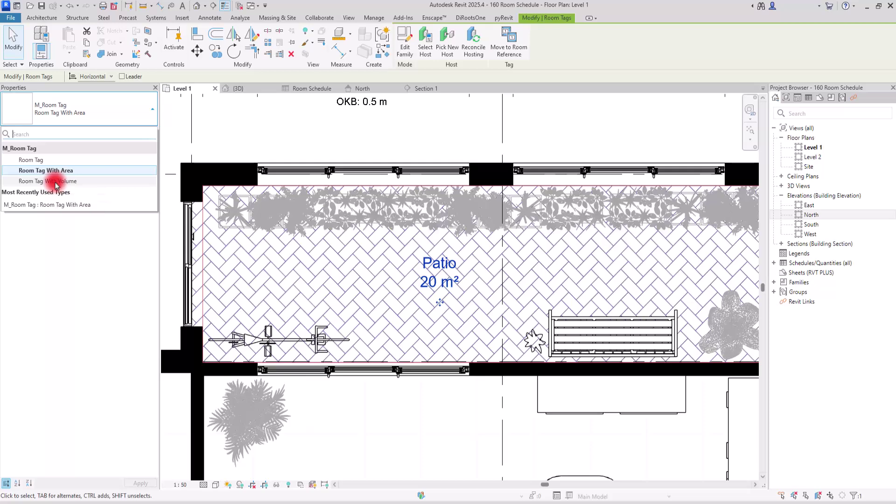
scroll(430, 299, "up", 3)
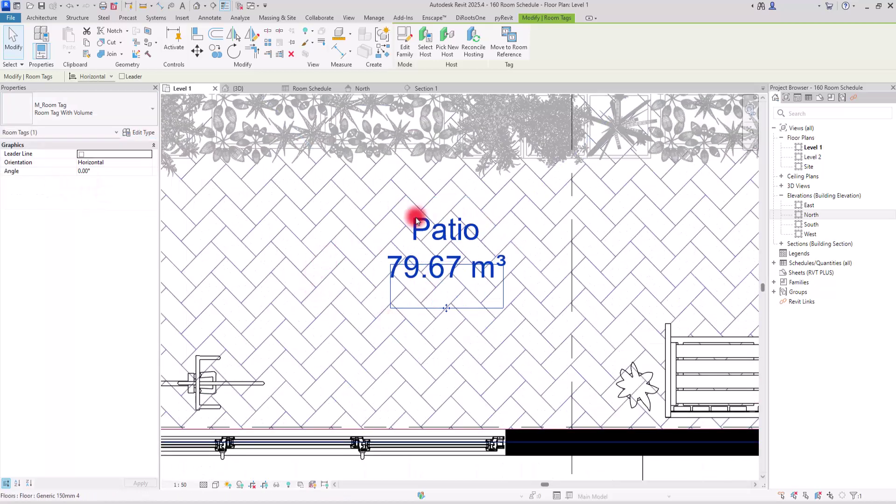
left_click(404, 44)
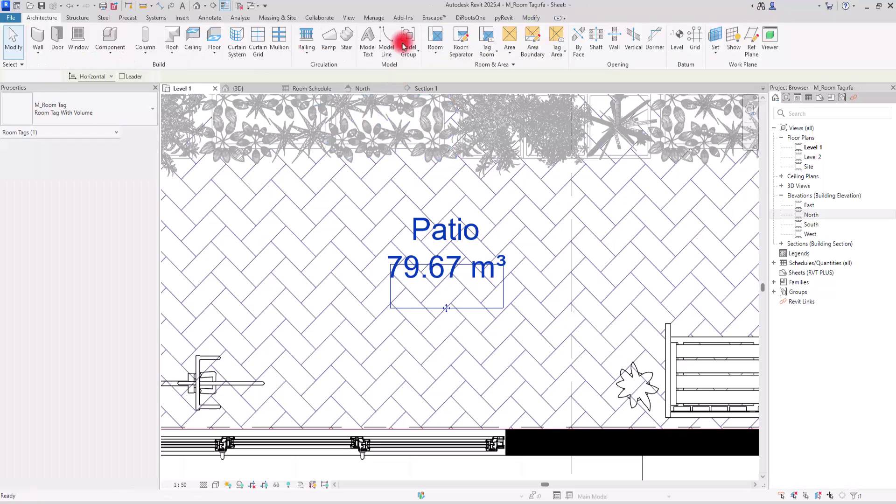
Step: Nudge the Volume label two steps below the area line and reload the family, overwriting the existing version
left_click(452, 315)
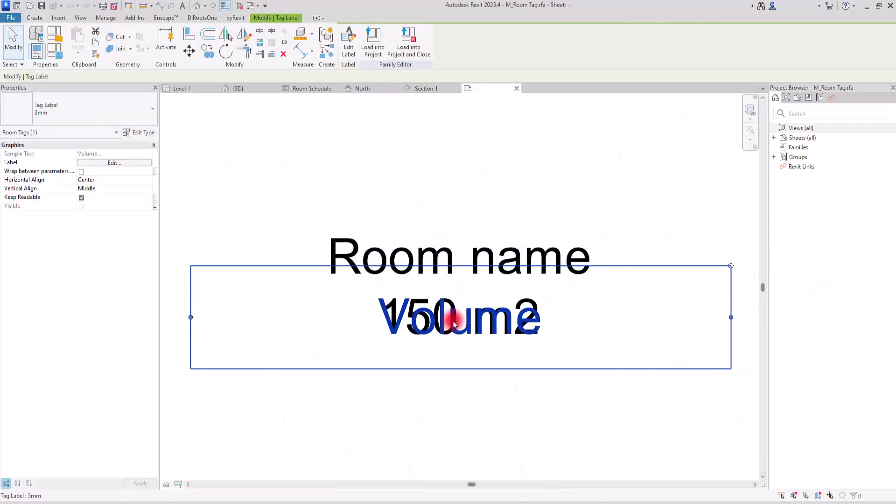
key("Down")
key("Down")
key("Down")
key("Down")
key("Down")
key("Down")
key("Down")
key("Down")
key("Down")
key("Down")
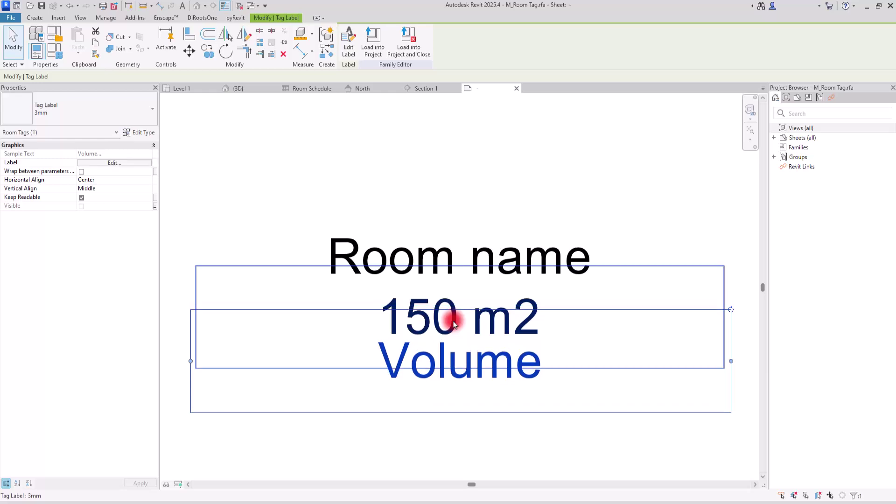
key("Down")
key("Down")
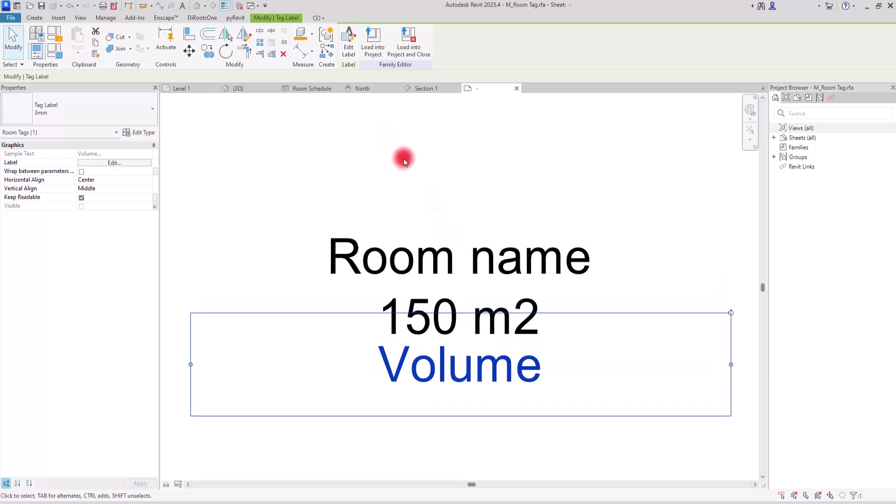
left_click(372, 38)
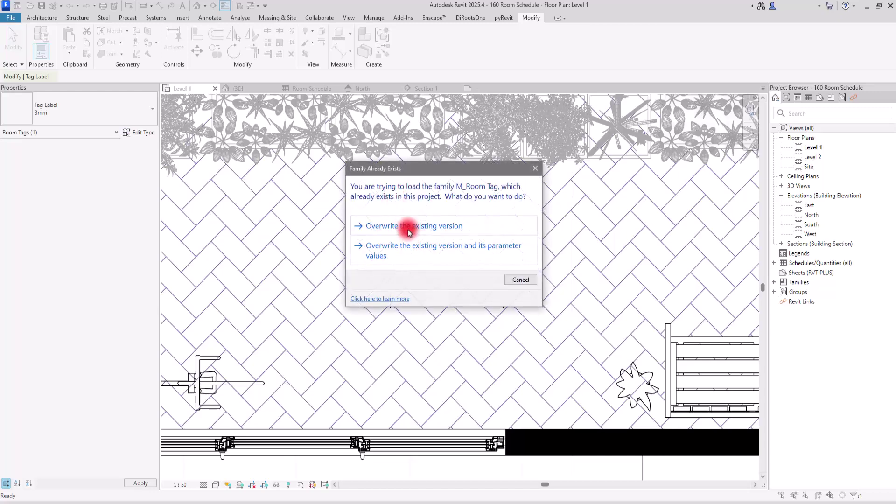
left_click(409, 230)
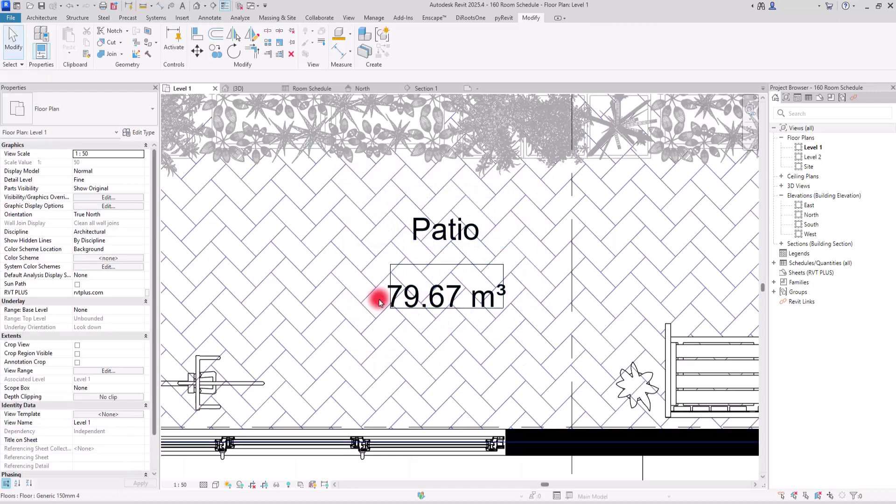
Step: Enable Show Area in the Patio tag's type properties so it reads 20 m² above 79.67 m³
left_click(424, 282)
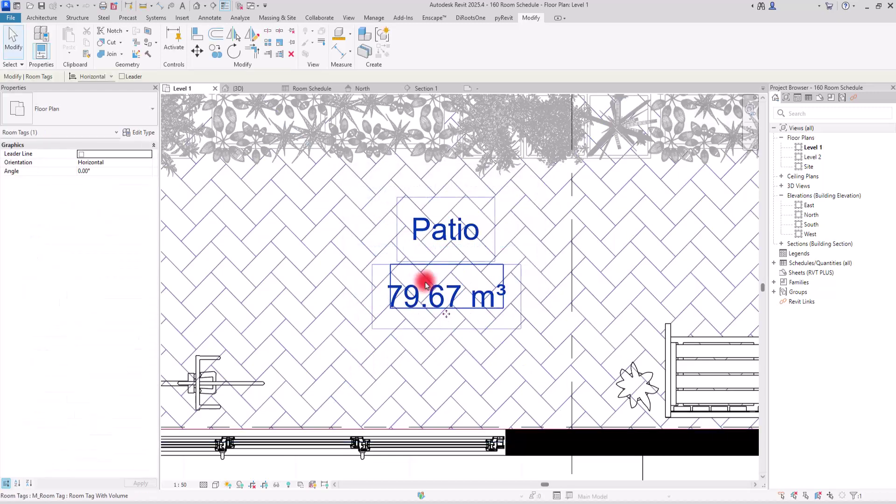
left_click(139, 134)
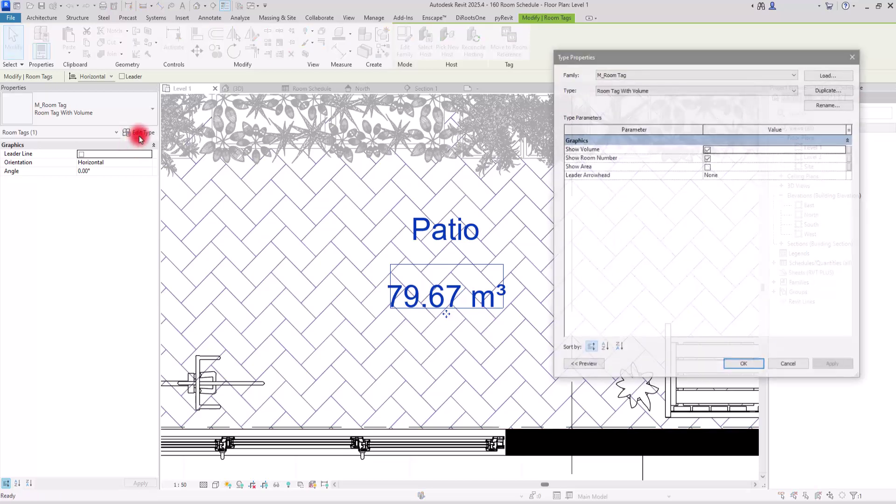
left_click(708, 167)
left_click(745, 365)
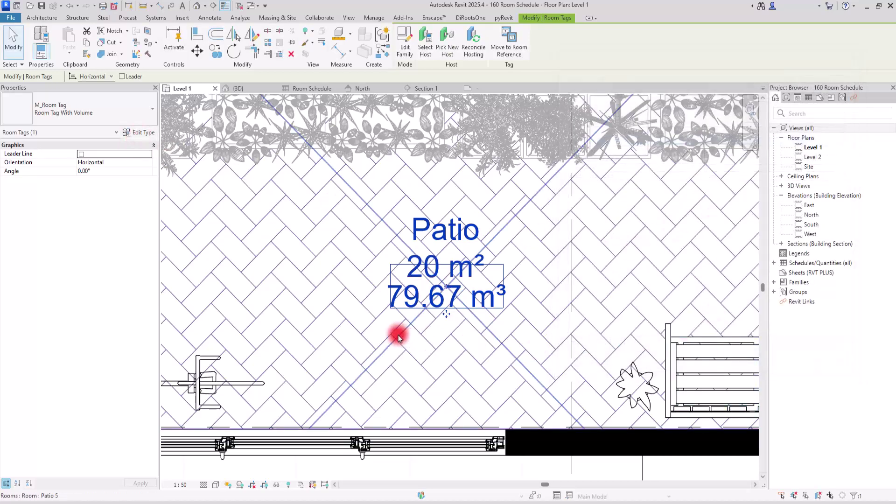
scroll(591, 290, "down", 3)
left_click(180, 175)
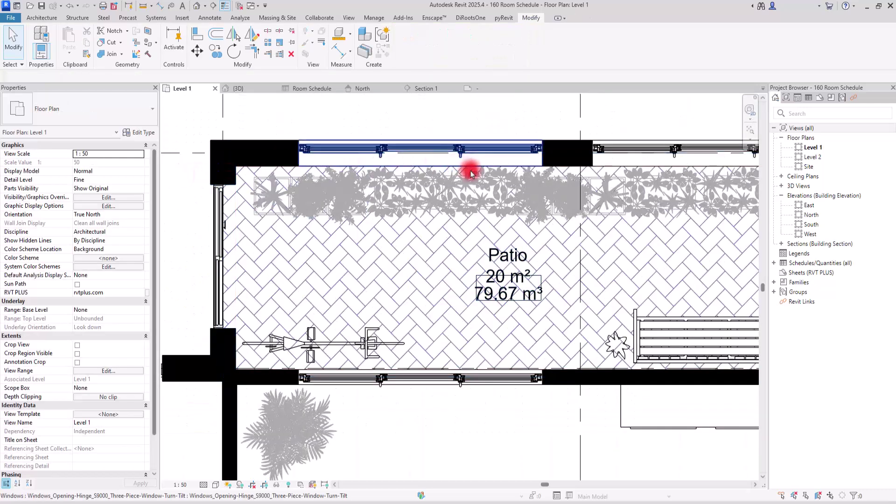
scroll(474, 172, "down", 3)
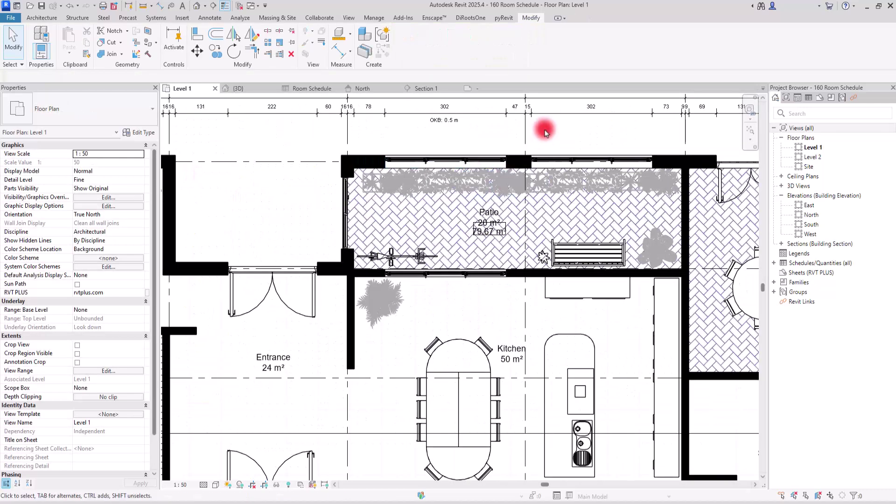
scroll(540, 124, "up", 3)
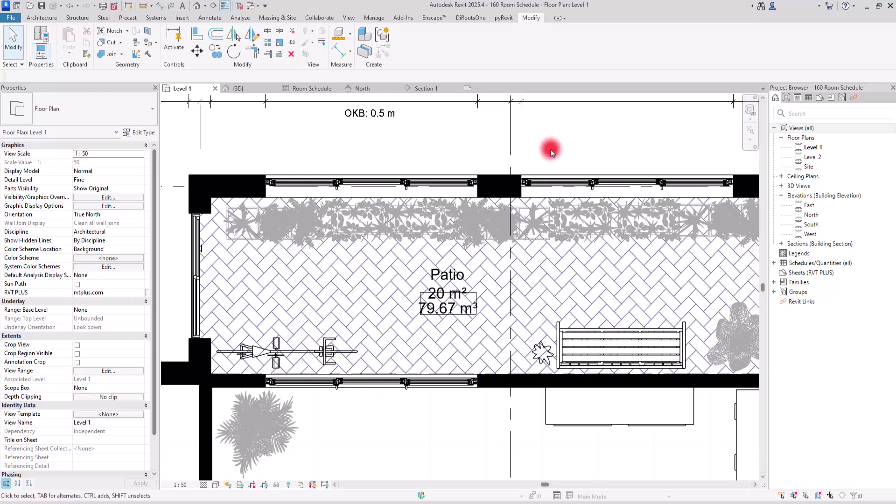
Step: Review the Room Schedule, then select the Patio room on Level 1 showing 79.673 m³ volume
left_click(301, 89)
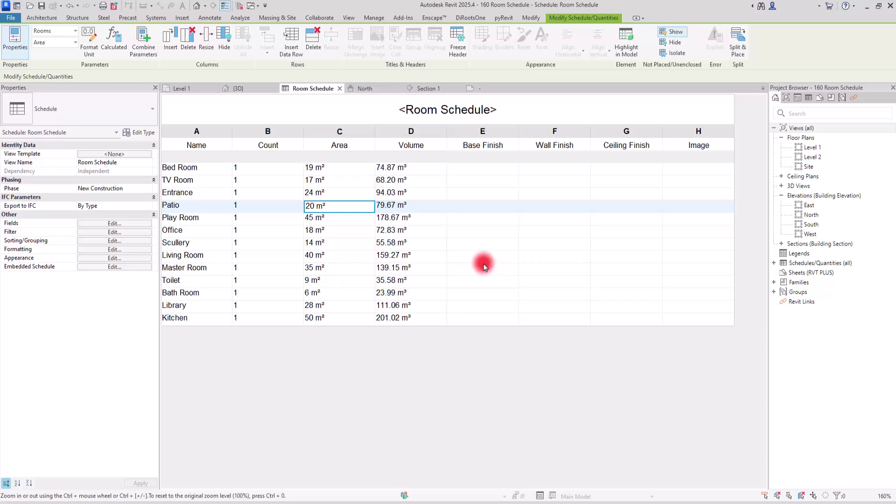
left_click(171, 88)
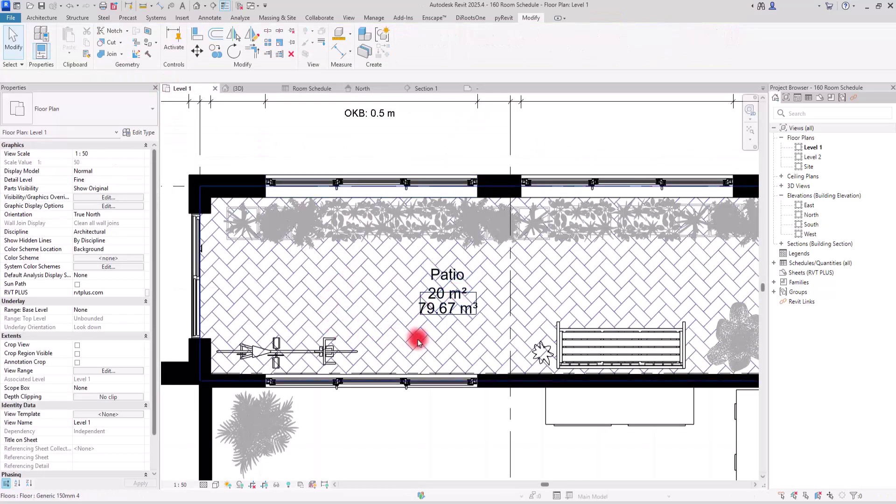
scroll(327, 285, "down", 1)
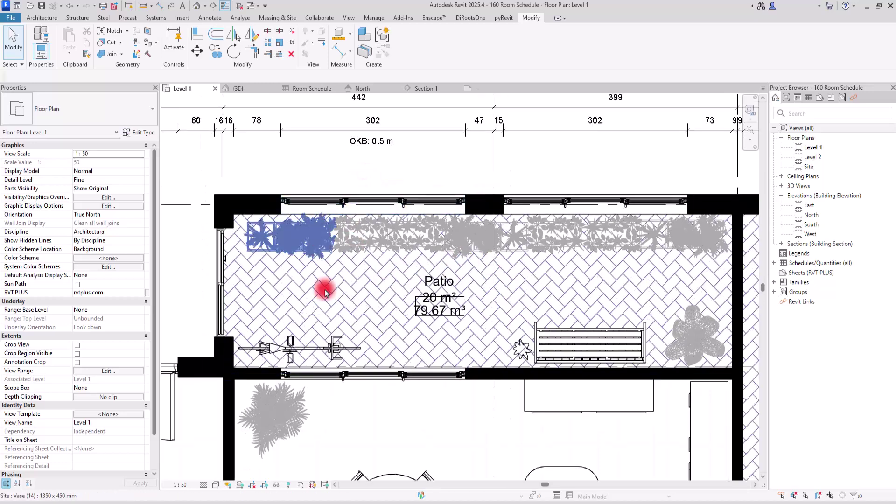
left_click(411, 337)
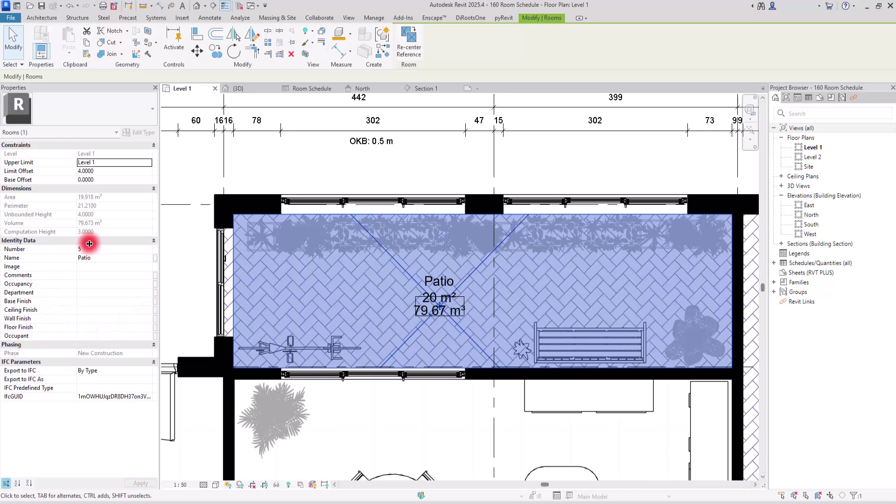
Step: Give the Patio HardWood base, Acoustic Tile ceiling, Paint wall and Parquette floor finishes, then check the Room Schedule
left_click(301, 88)
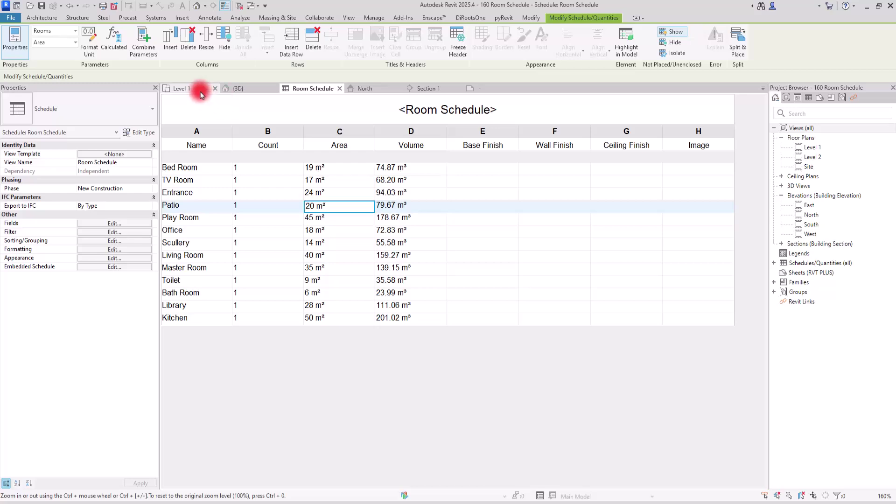
left_click(175, 88)
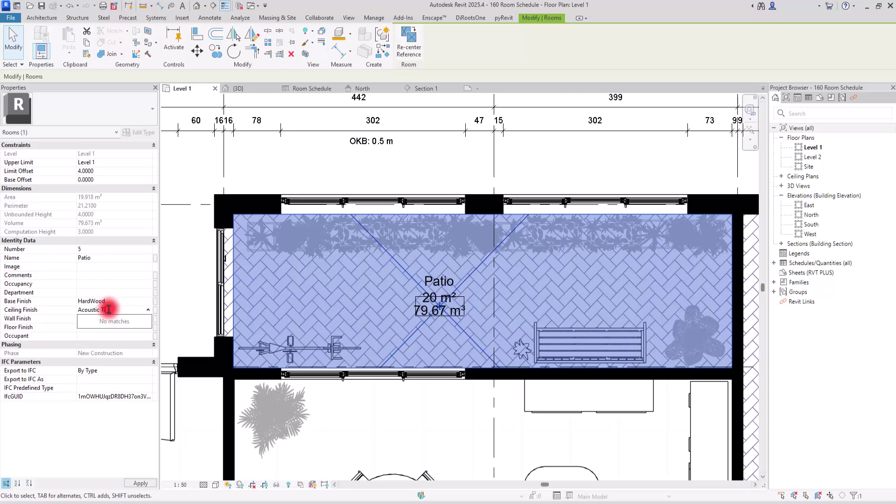
left_click(65, 310)
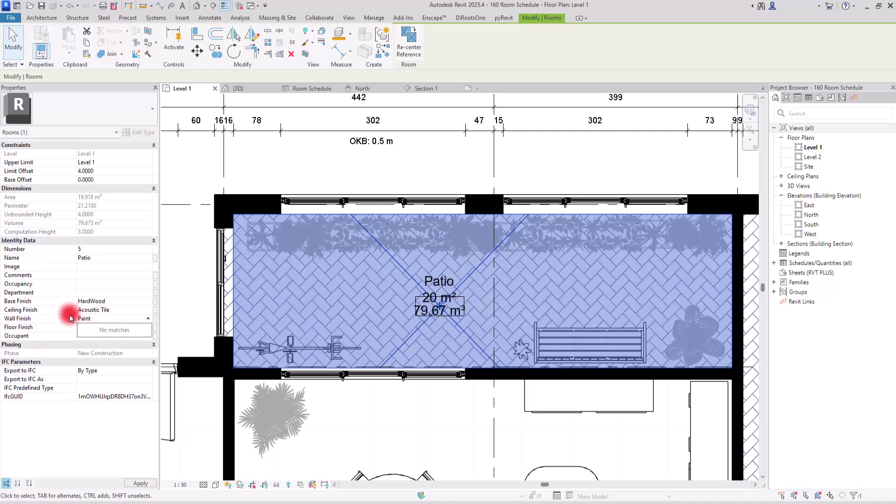
left_click(54, 327)
left_click(101, 329)
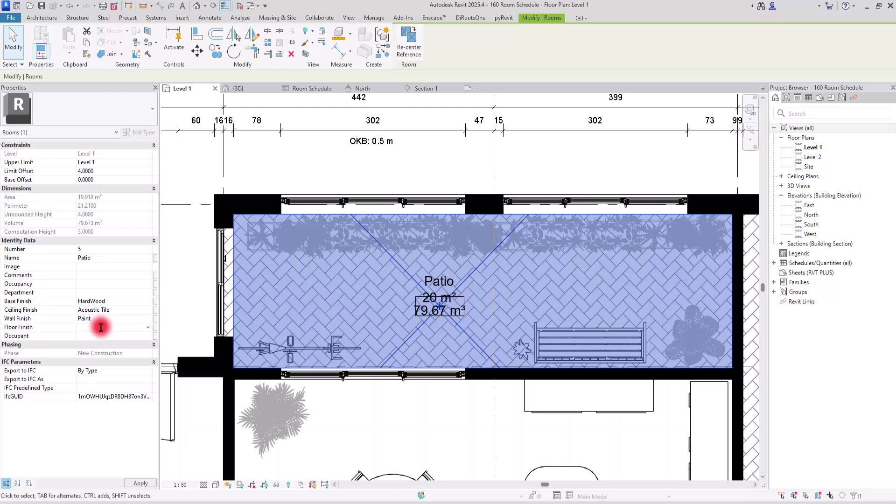
type("Parquet")
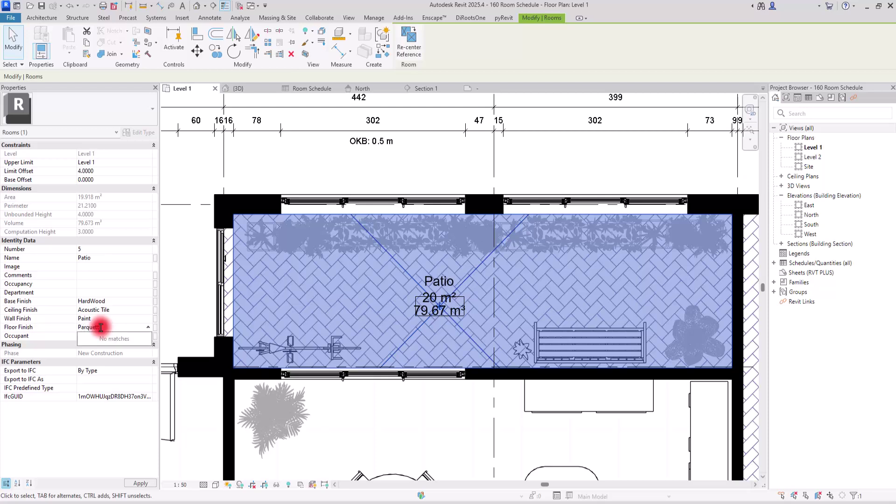
type("te")
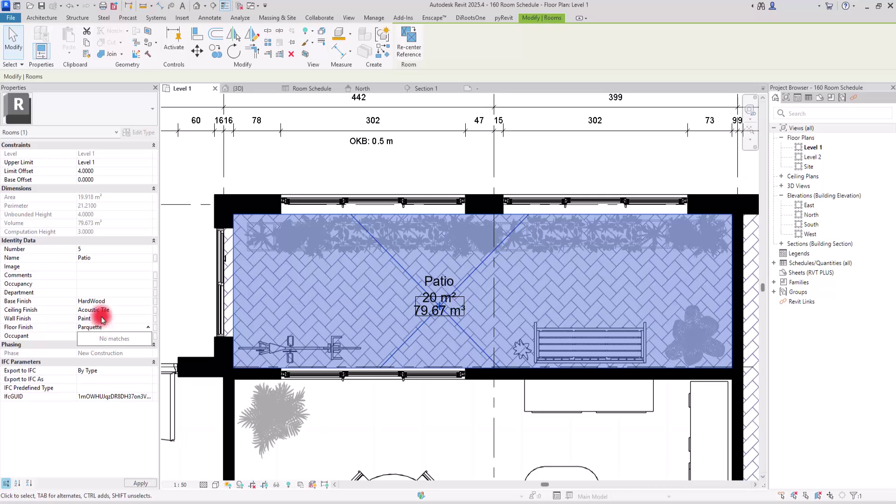
left_click(303, 89)
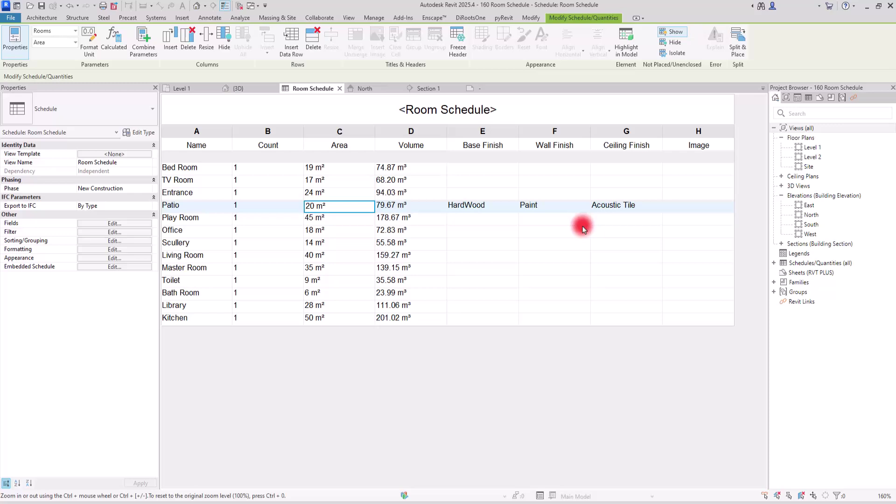
Step: Return to the Level 1 plan and zoom in on the 50 m² Kitchen
left_click(181, 88)
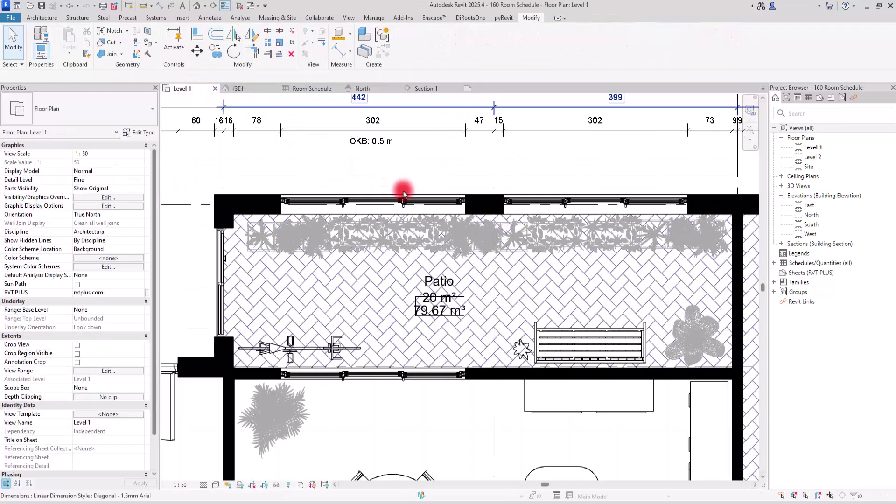
scroll(403, 194, "down", 3)
scroll(427, 205, "up", 3)
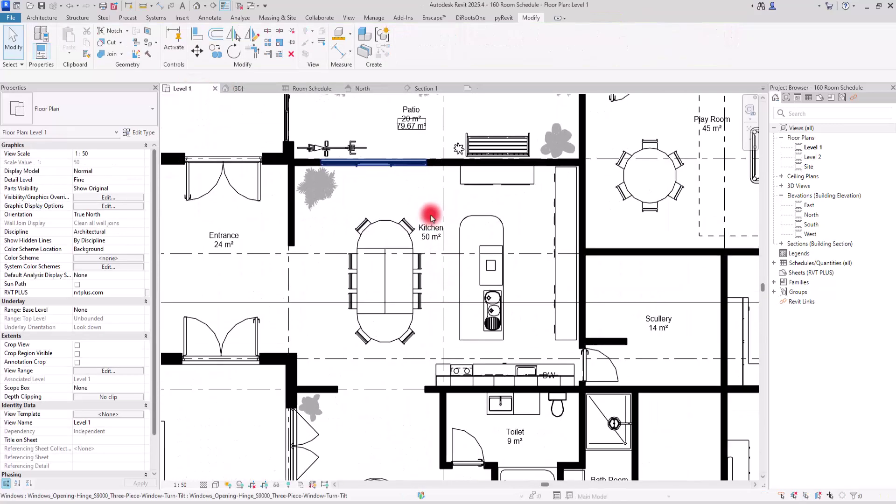
scroll(430, 217, "up", 1)
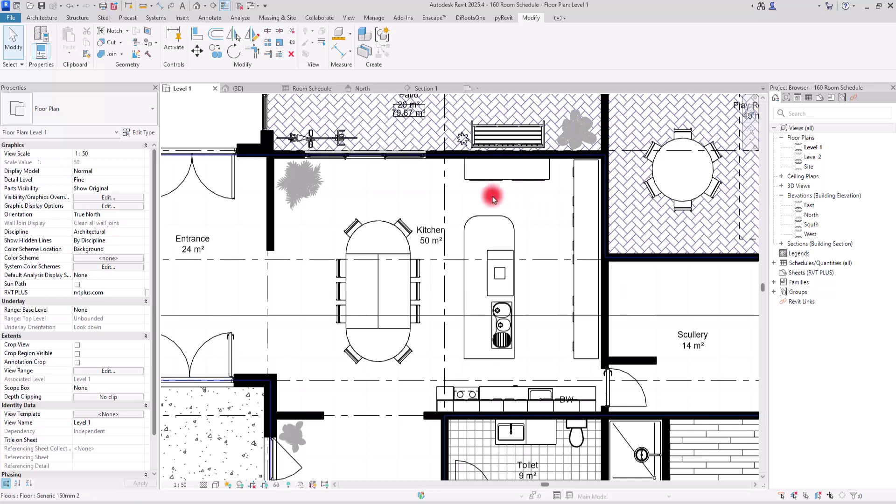
Step: Select the Kitchen room and fill in Brick base, Oil Paint ceiling, and Ceramic Tile wall and floor finishes
left_click(474, 197)
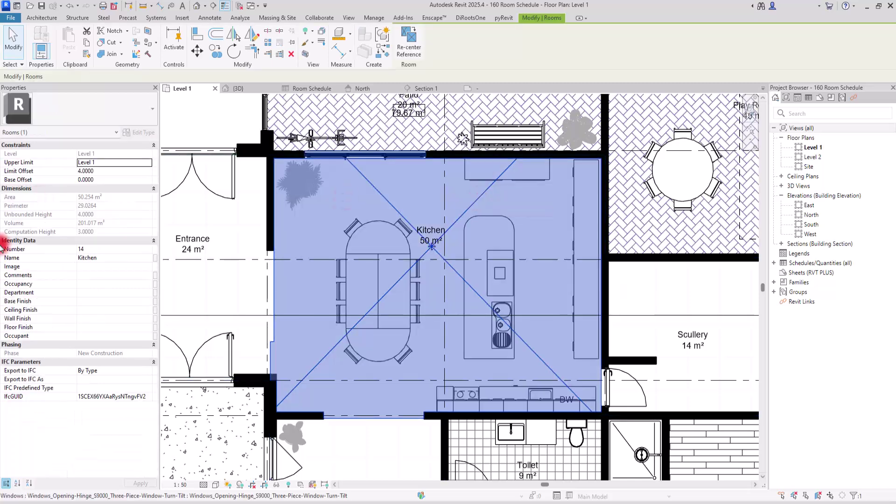
left_click(81, 302)
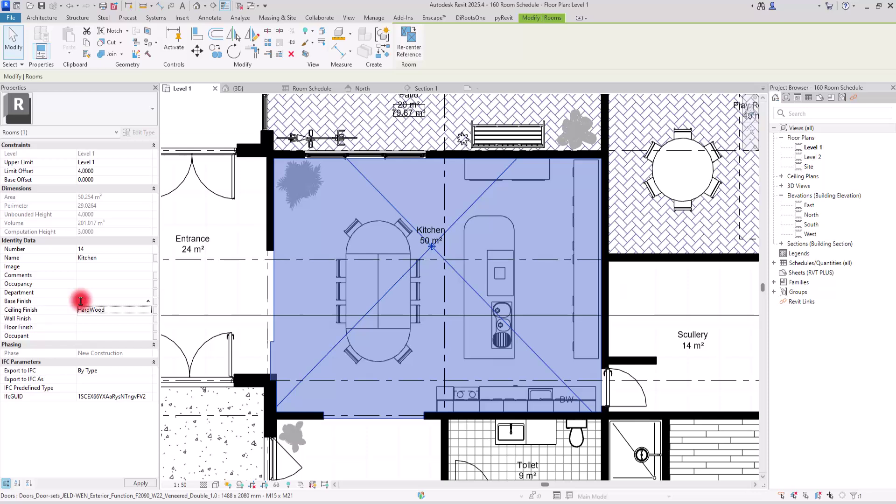
type("T")
type("rick")
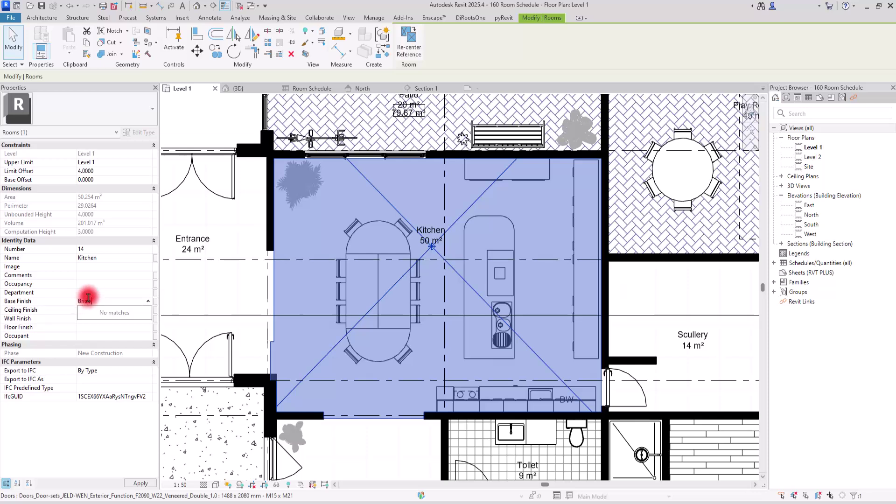
key("Tab")
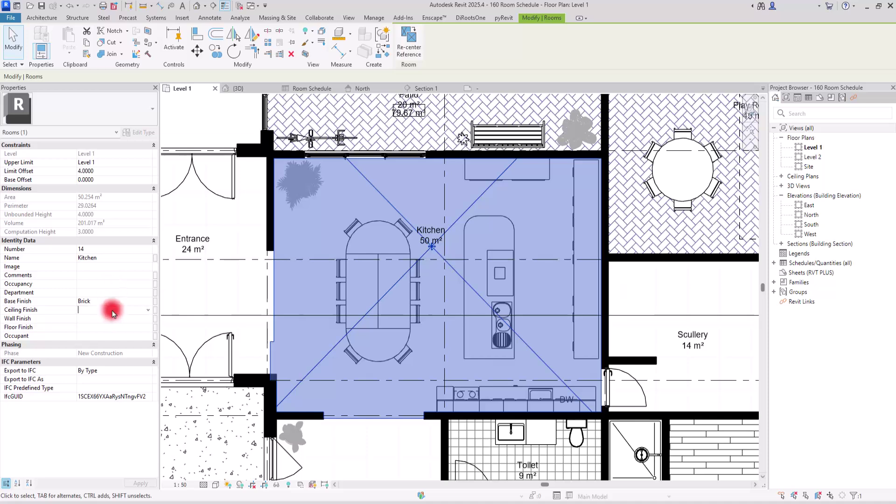
type("Oil Paint")
left_click(112, 310)
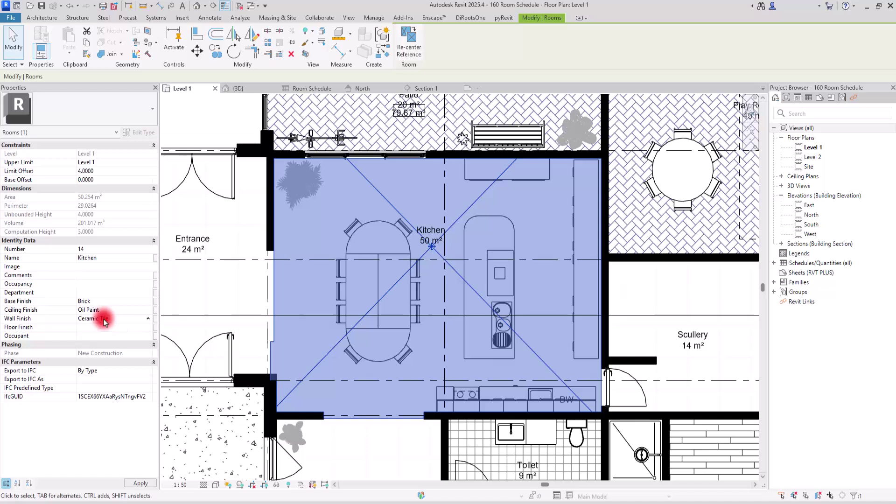
left_click(104, 328)
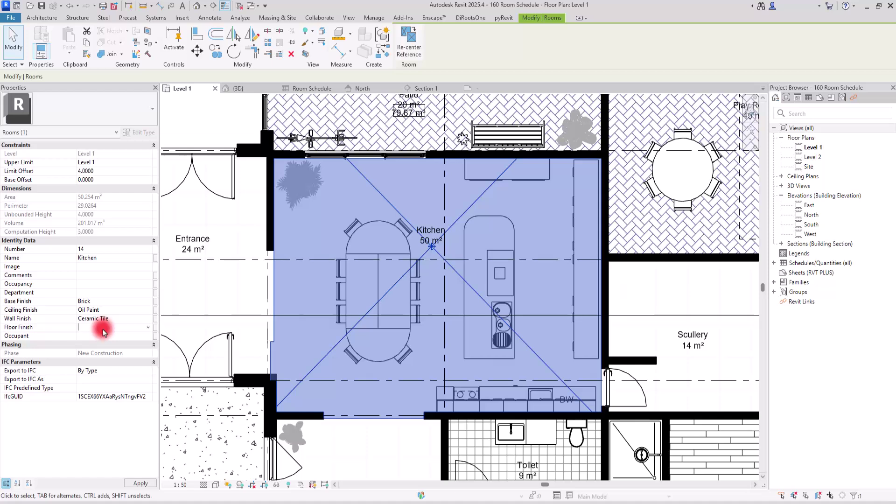
type("Ceramic Tile")
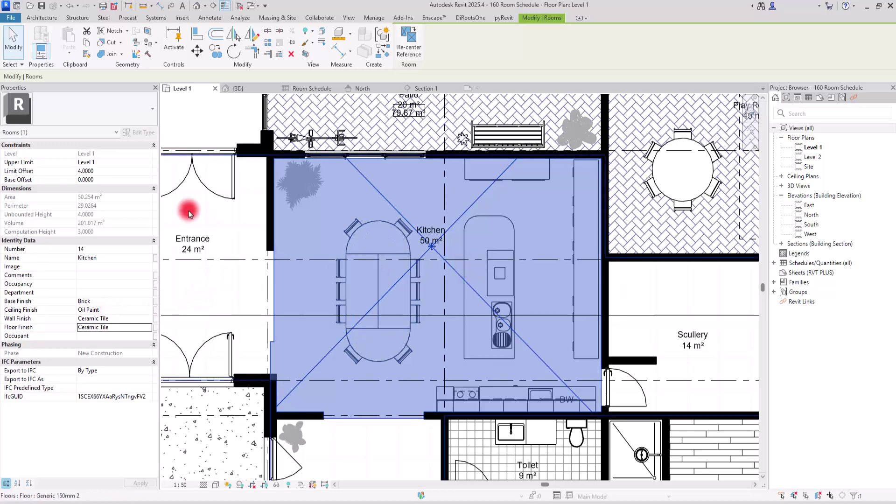
Step: Deselect the Kitchen room and switch back to the Room Schedule to check its Brick, Ceramic Tile and Oil Paint finishes
key("Escape")
scroll(321, 218, "down", 8)
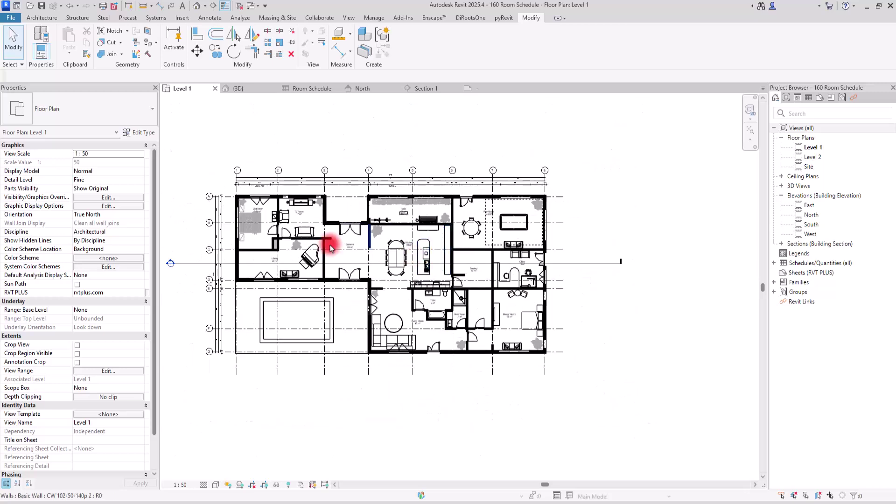
scroll(232, 246, "up", 3)
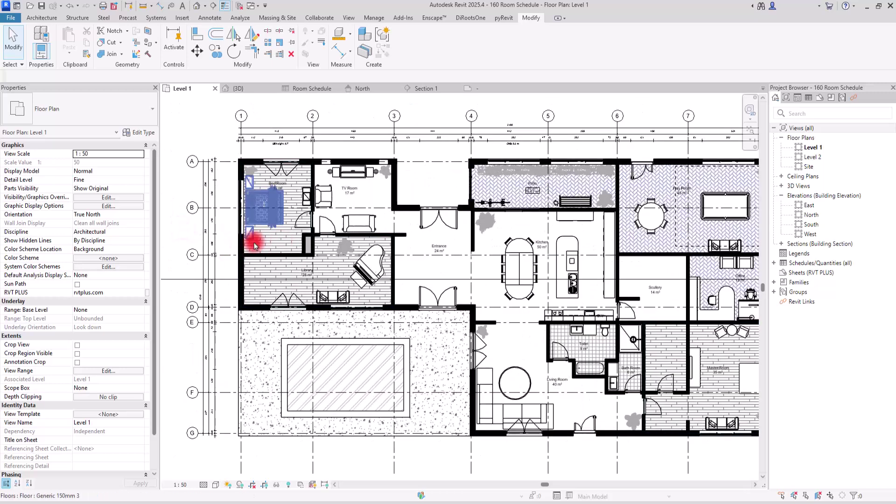
scroll(287, 187, "up", 3)
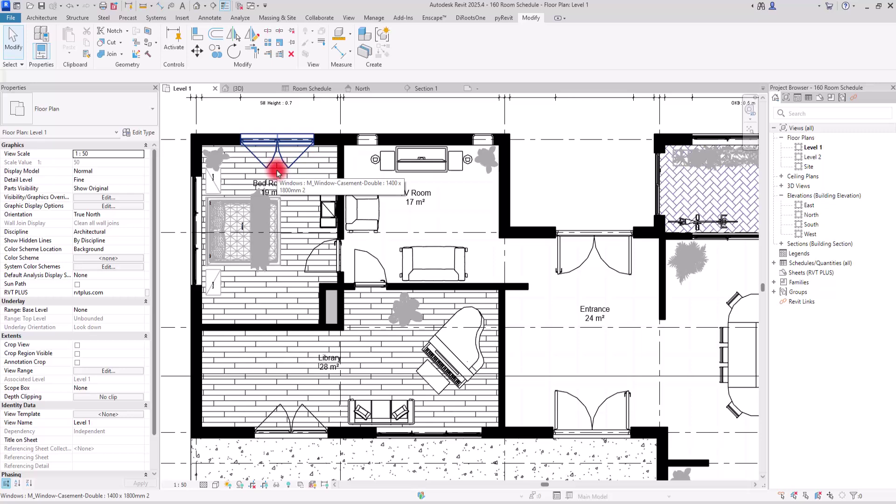
scroll(277, 174, "down", 6)
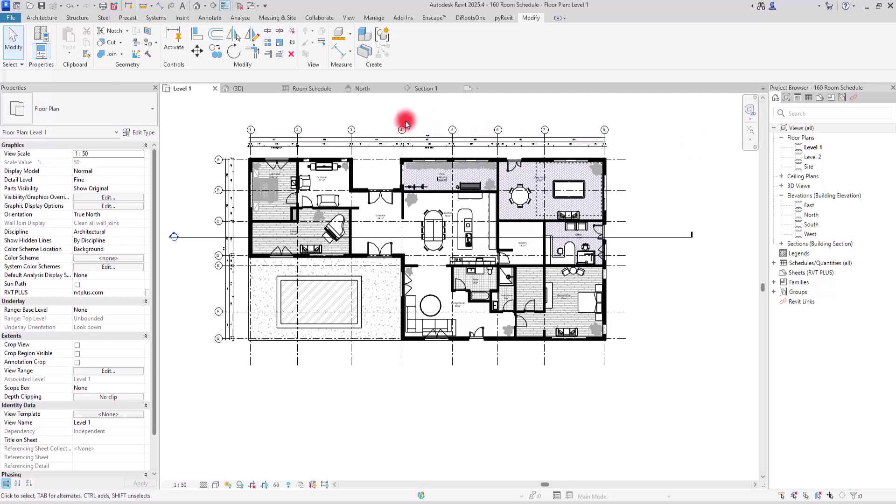
left_click(313, 88)
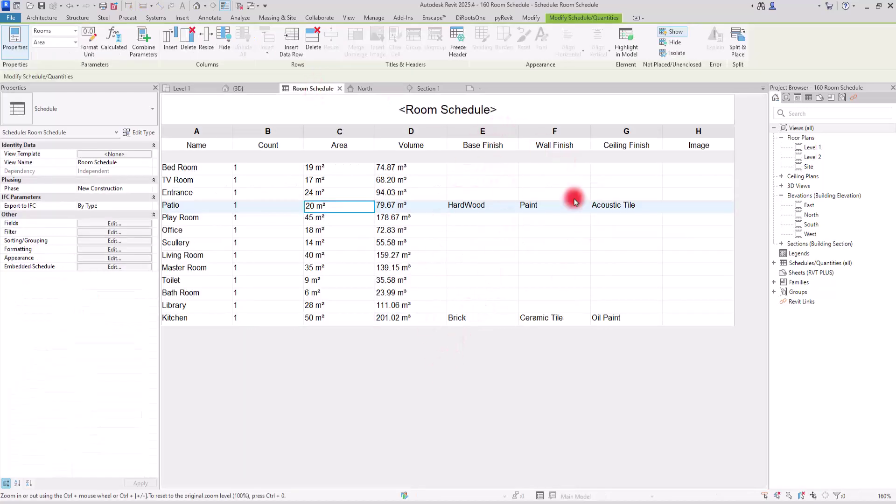
Step: Narrow the schedule's Count column, then open Manage Images from the Kitchen row's Image cell
left_click_drag(303, 133, 264, 133)
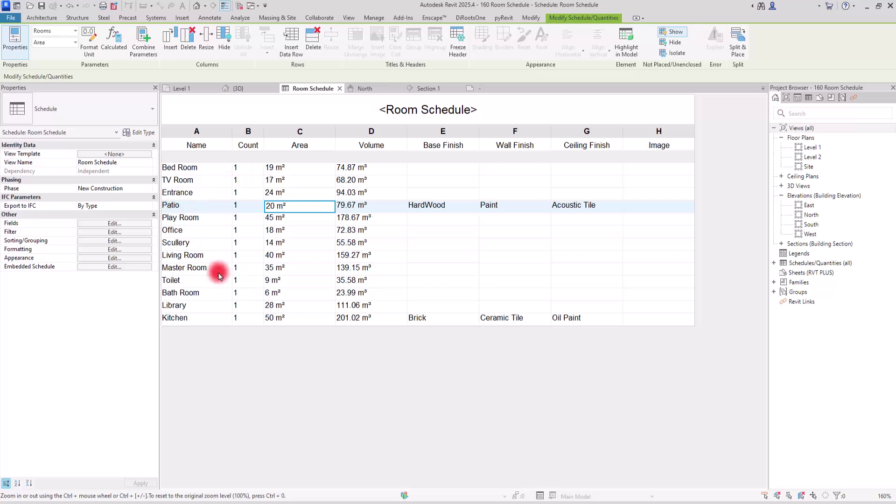
left_click(685, 320)
left_click(691, 321)
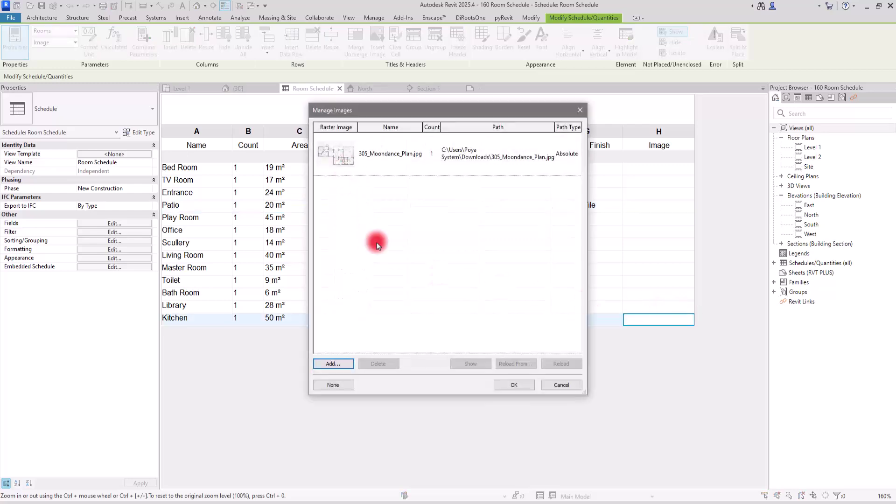
Step: Load Kitchen.jpg into the project and assign it to the Kitchen row's Image
left_click(345, 363)
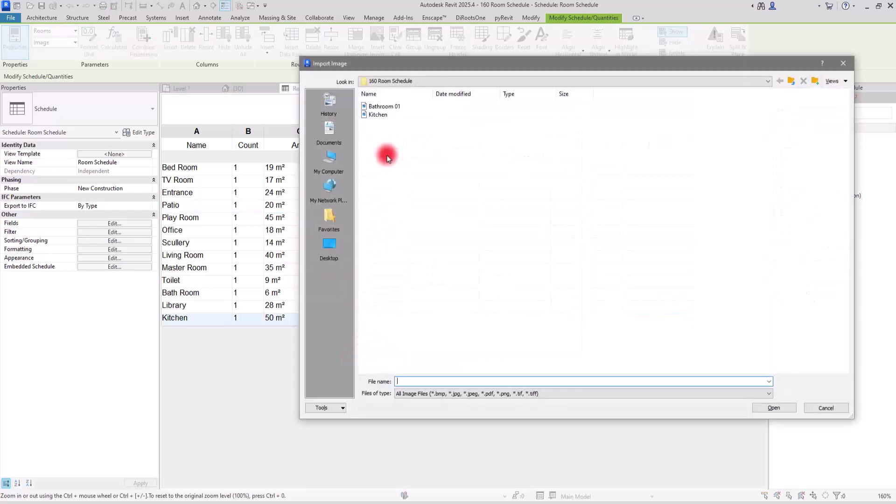
left_click(379, 115)
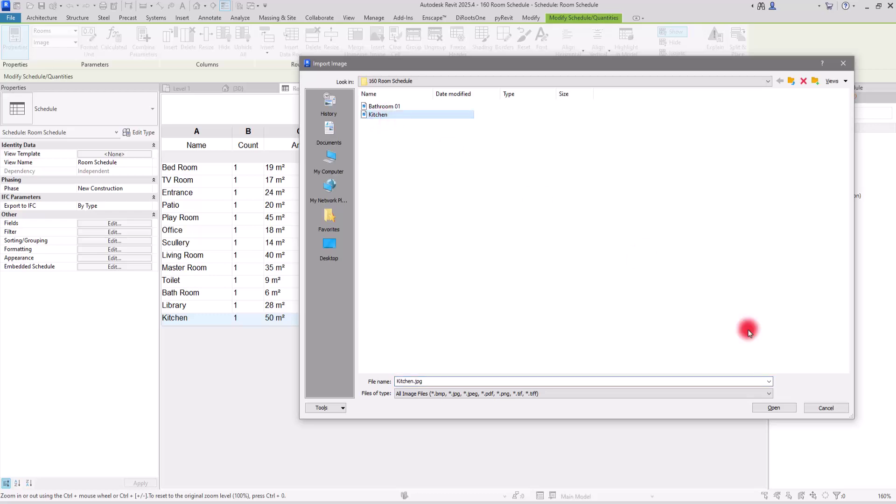
left_click(771, 408)
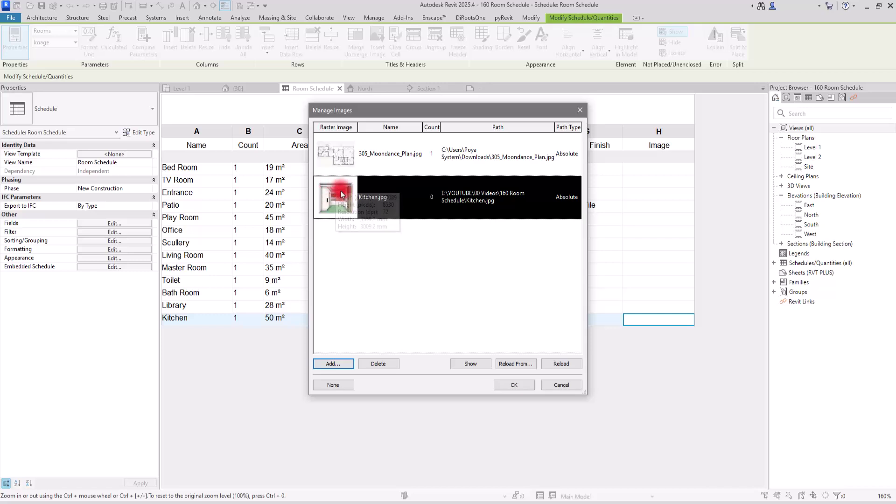
left_click(515, 389)
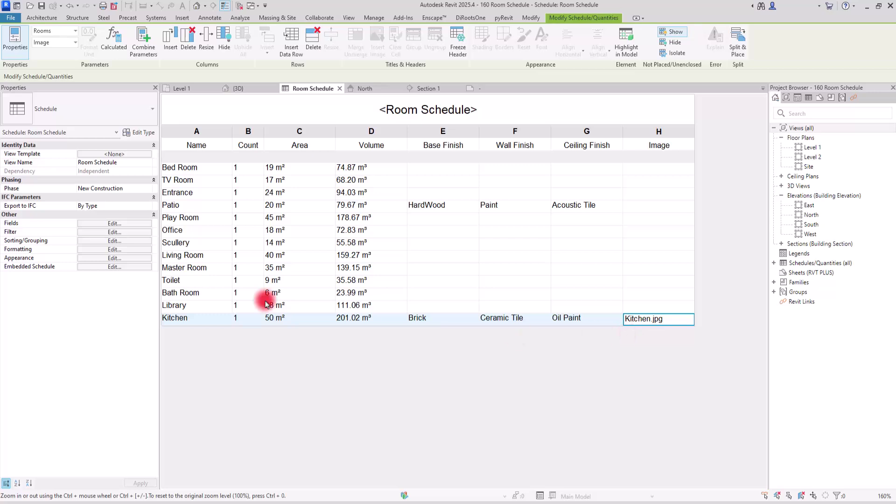
Step: Load Bathroom 01.jpg and assign it to the Bath Room row's Image
left_click(682, 294)
left_click(691, 295)
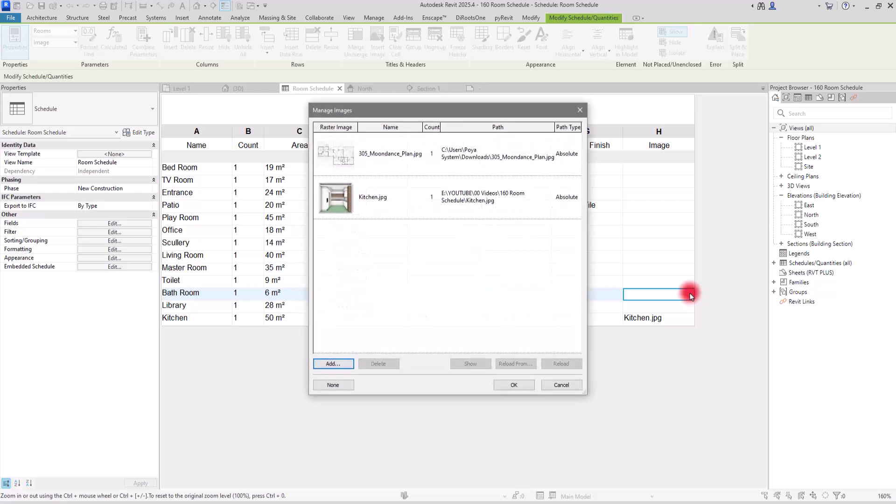
left_click(337, 364)
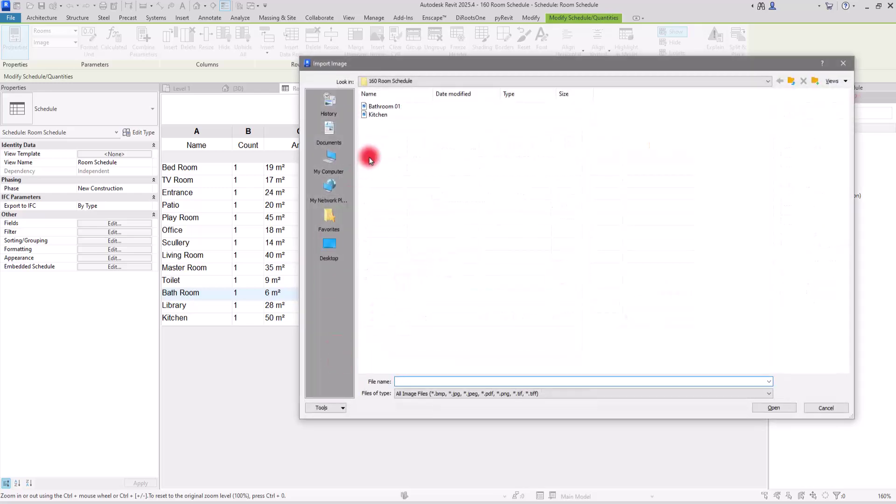
left_click(383, 107)
left_click(770, 403)
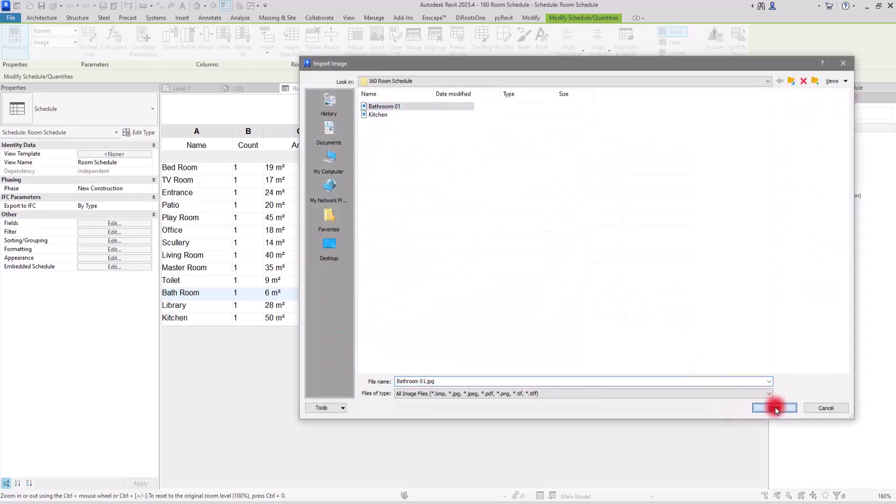
left_click(513, 382)
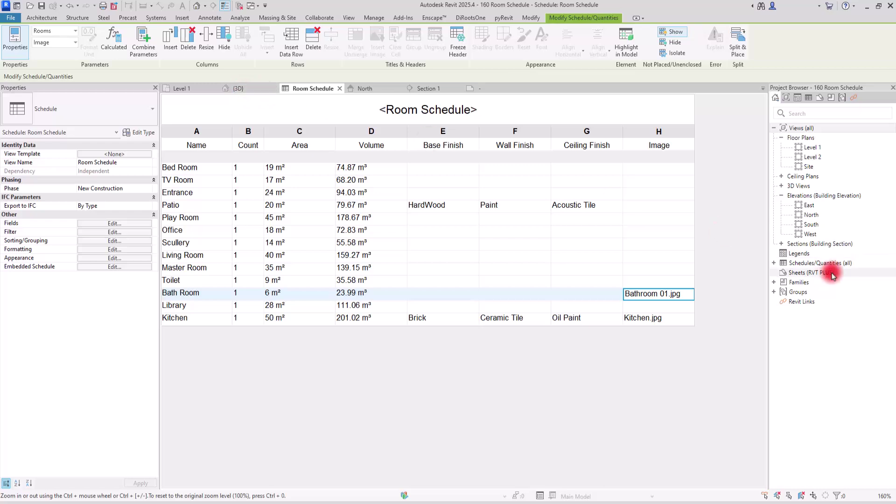
Step: Create new sheet A101 with the 07- Sheet B titleblock and expand Schedules/Quantities in the Project Browser
right_click(778, 272)
left_click(787, 281)
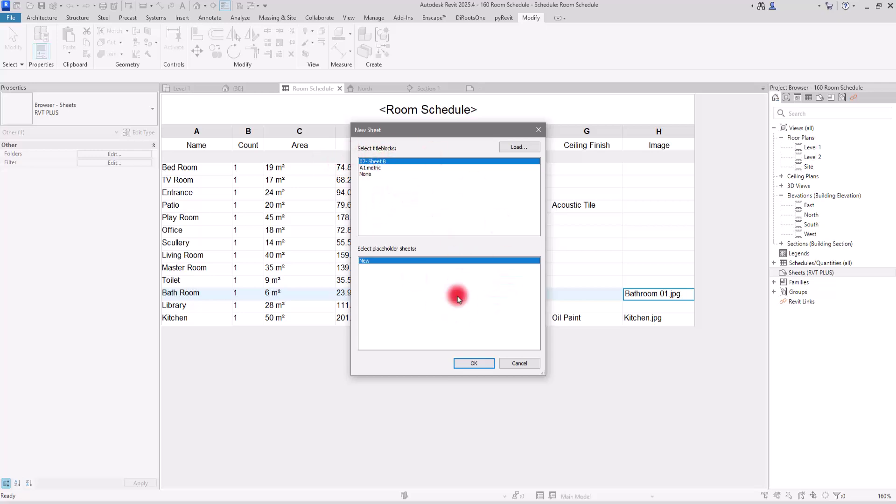
left_click(473, 363)
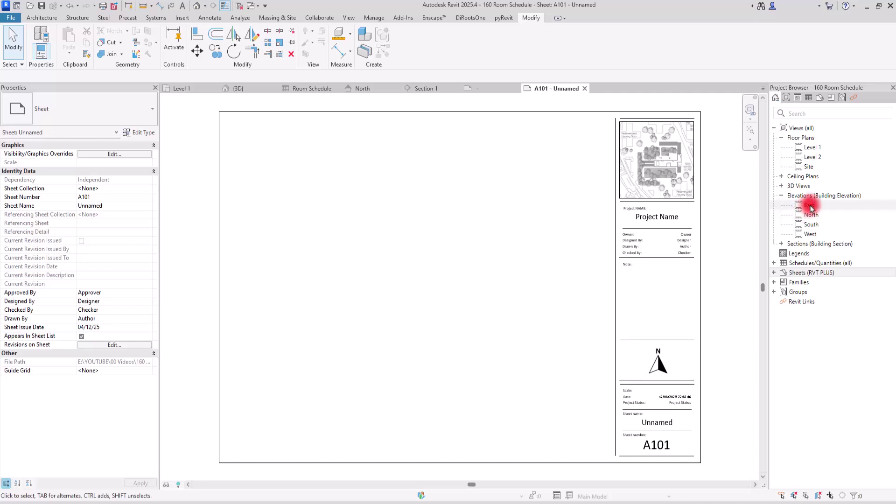
left_click(774, 263)
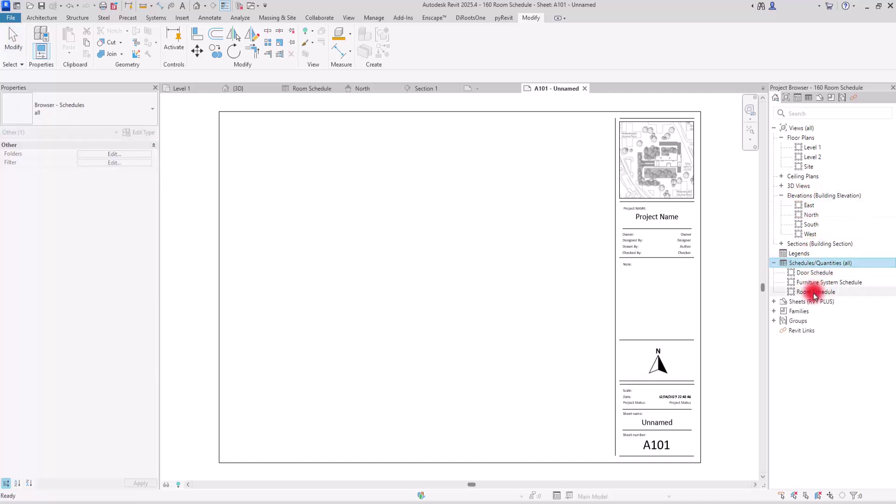
Step: Place the Room Schedule at the upper left of sheet A101 and widen its Count column
left_click_drag(815, 293, 327, 195)
left_click(310, 186)
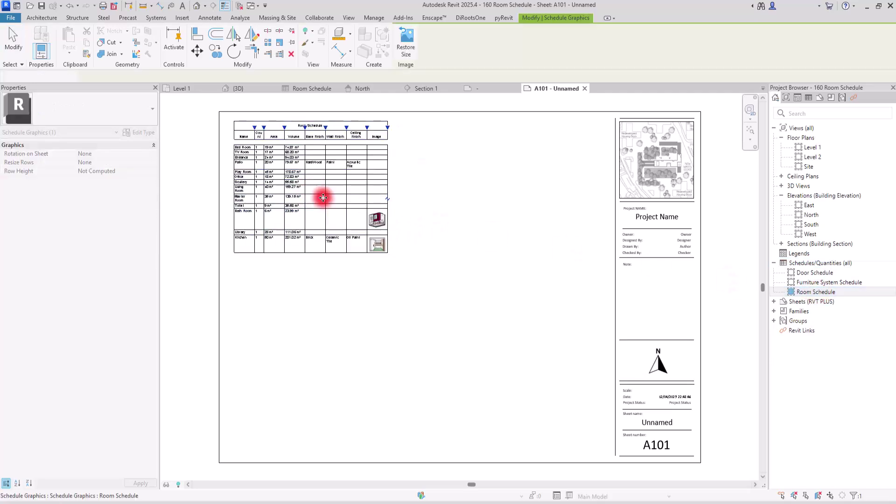
scroll(363, 224, "up", 5)
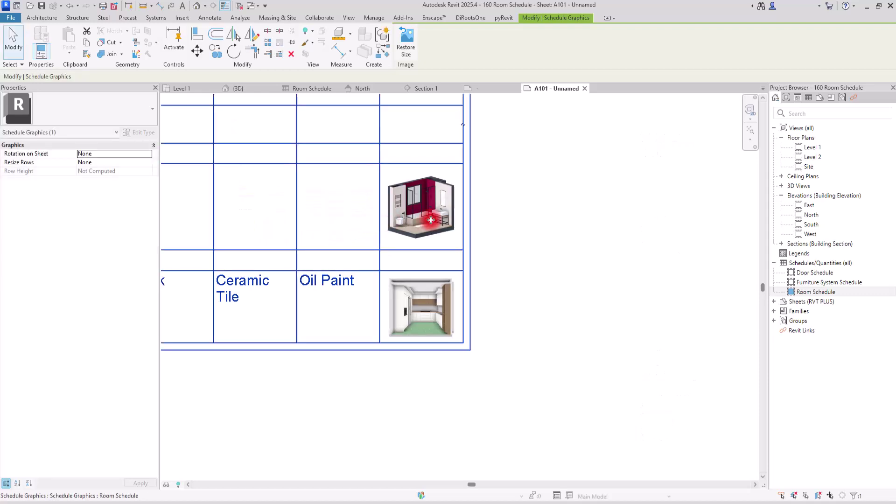
scroll(589, 321, "down", 6)
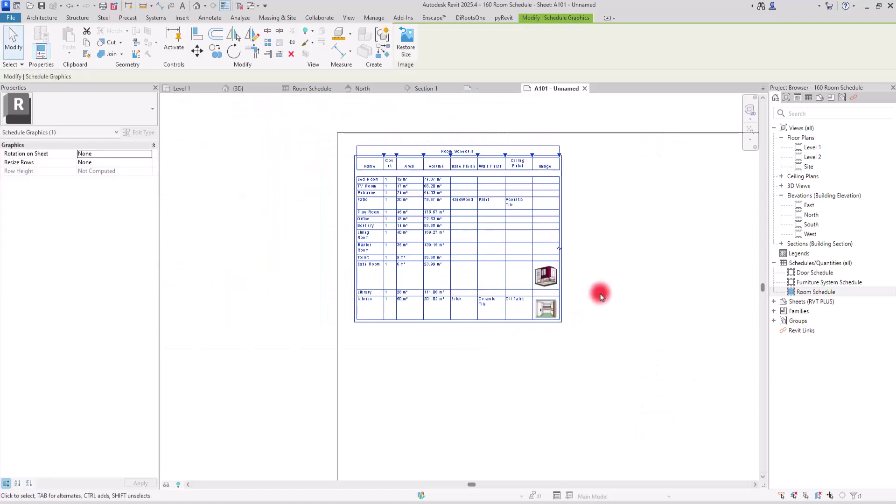
scroll(574, 166, "up", 3)
scroll(572, 169, "down", 1)
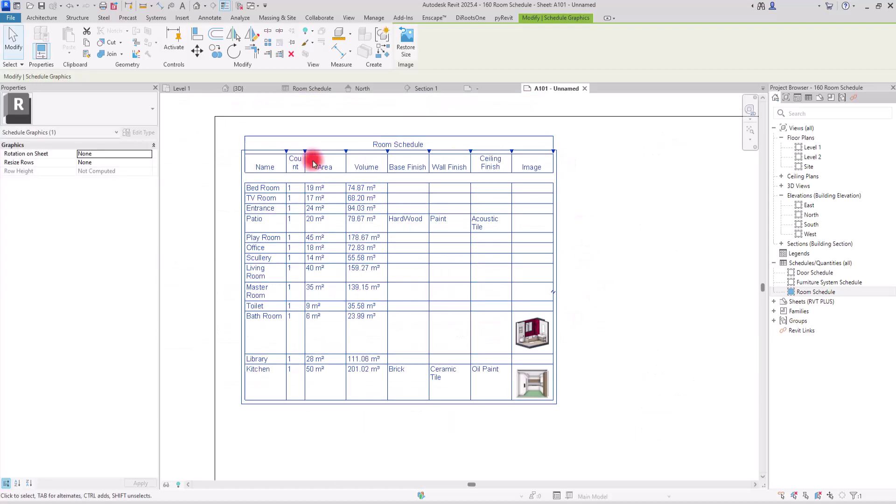
left_click_drag(304, 152, 313, 151)
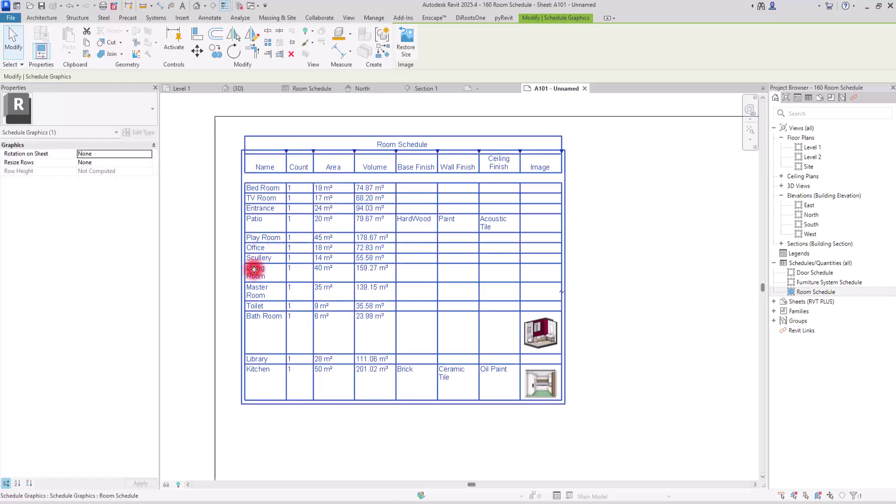
left_click(193, 225)
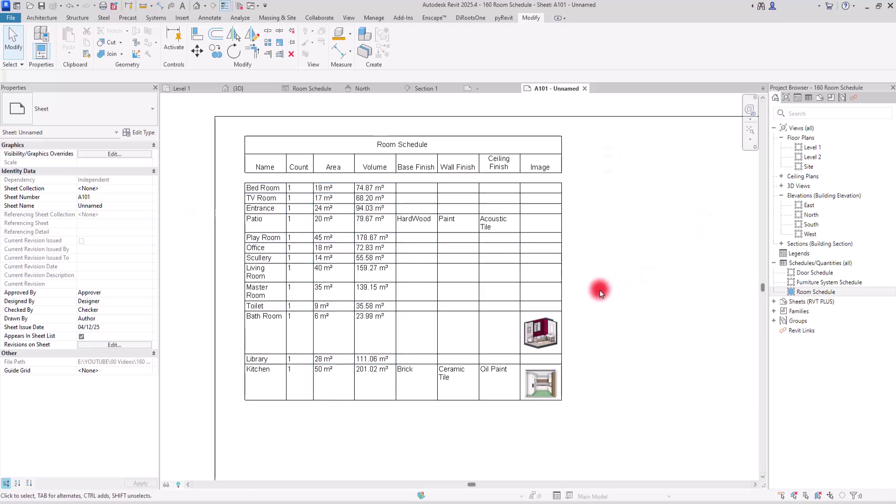
left_click(552, 305)
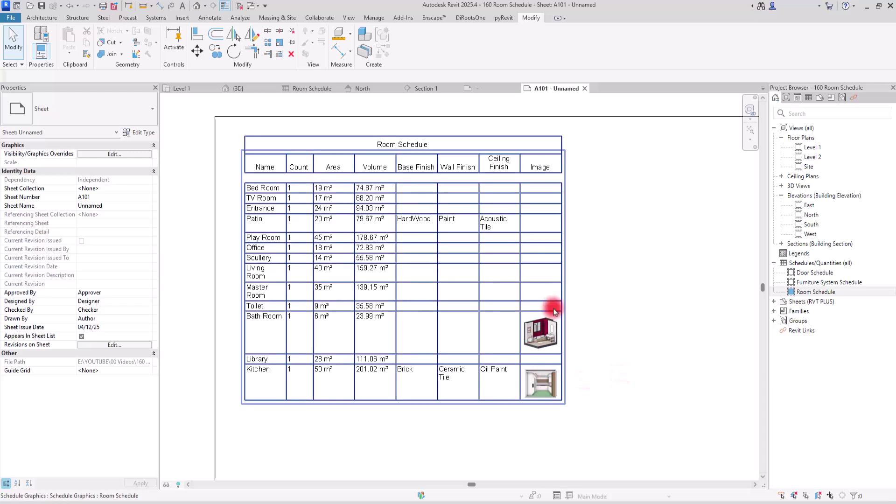
left_click(539, 386)
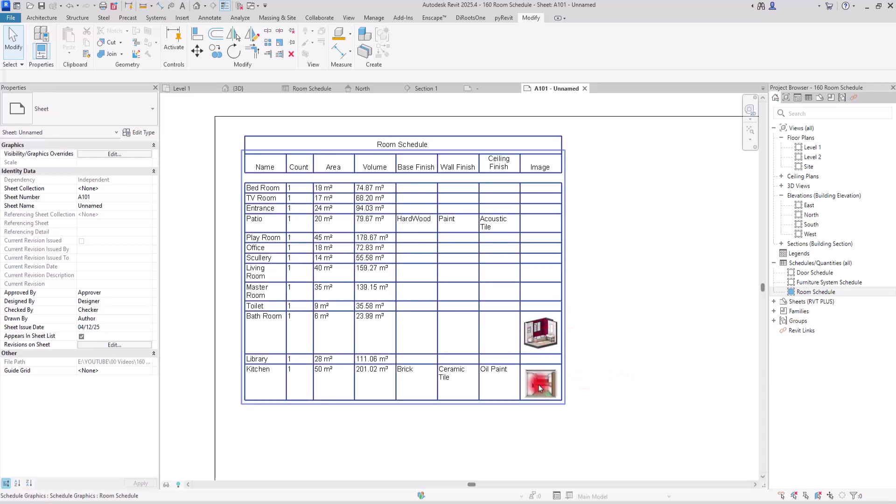
left_click(525, 332)
left_click(480, 326)
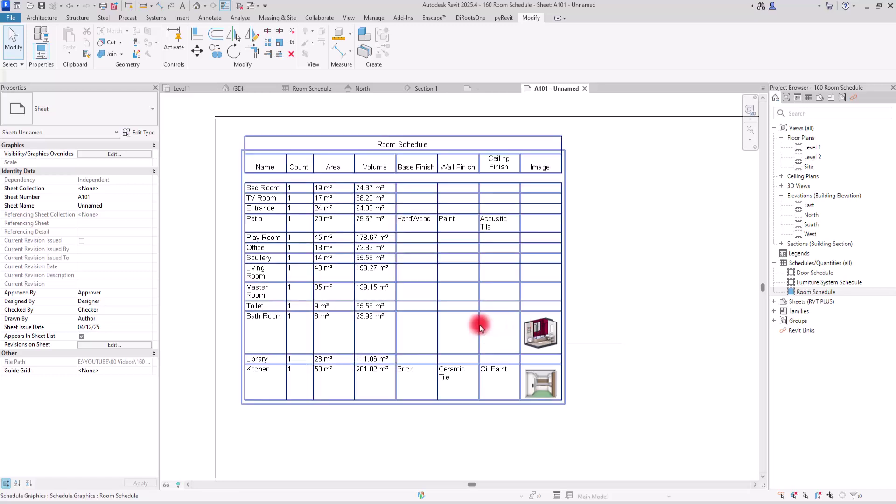
left_click(419, 168)
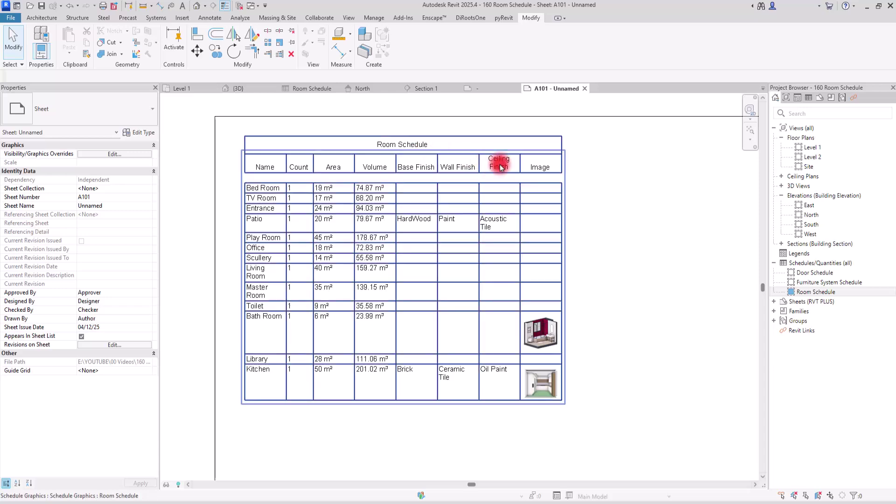
scroll(364, 250, "down", 2)
left_click(235, 218)
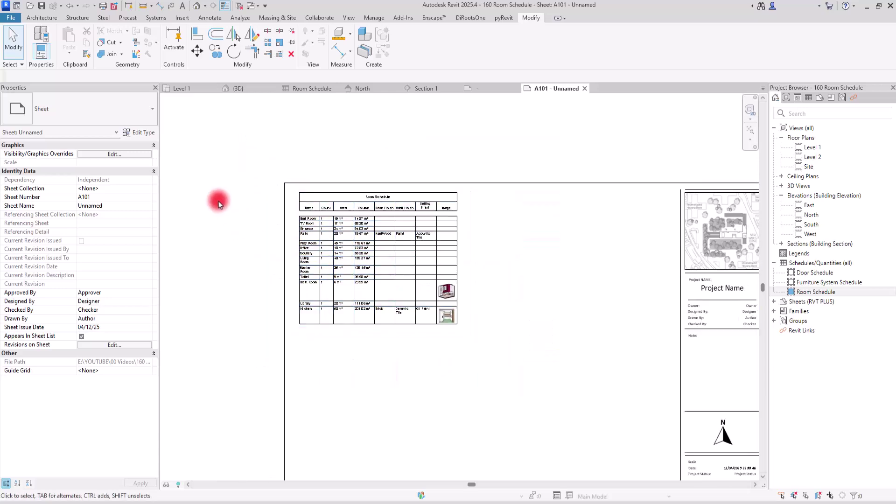
scroll(230, 226, "down", 2)
scroll(484, 321, "up", 1)
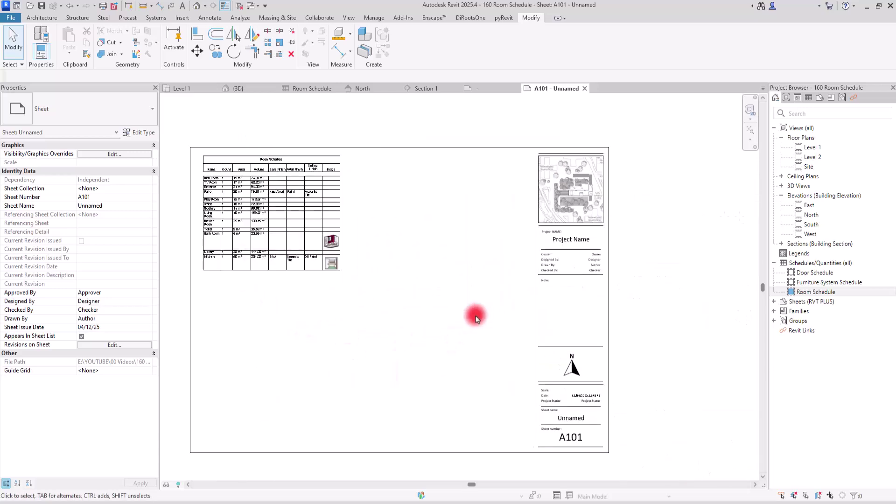